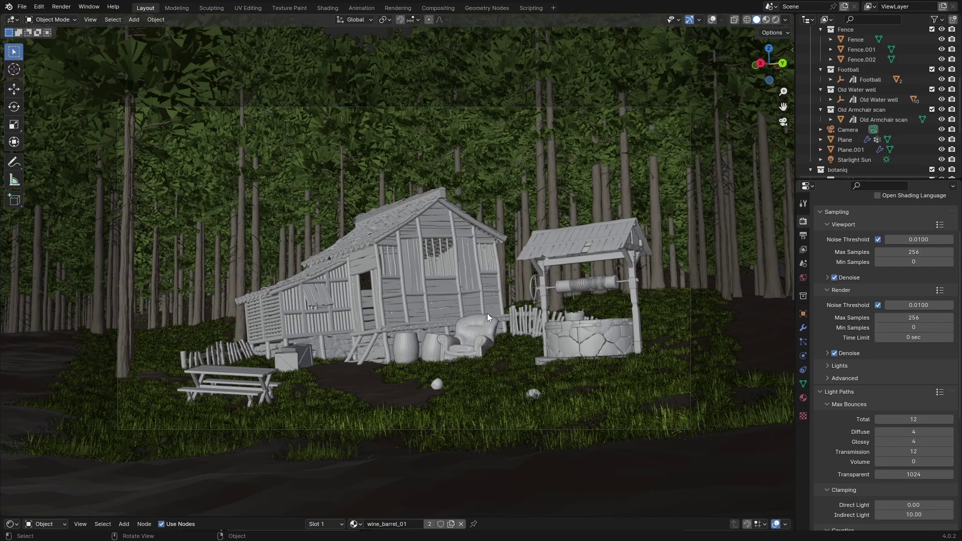
- Select the old armchair and switch the viewport to Rendered shading
left_click(492, 319)
key("z")
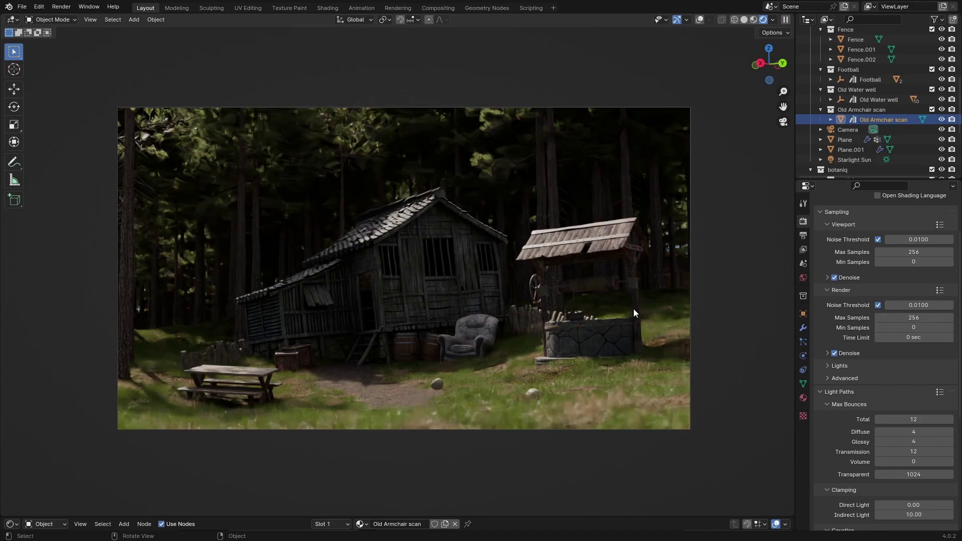
scroll(840, 312, "up", 3)
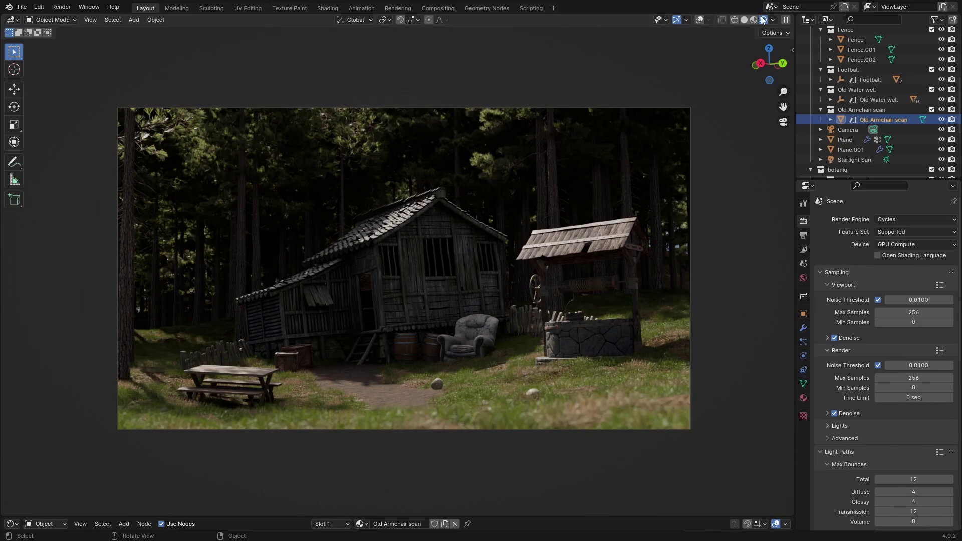
- Enable the Mist pass in View Layer properties, then open the World settings
left_click(805, 251)
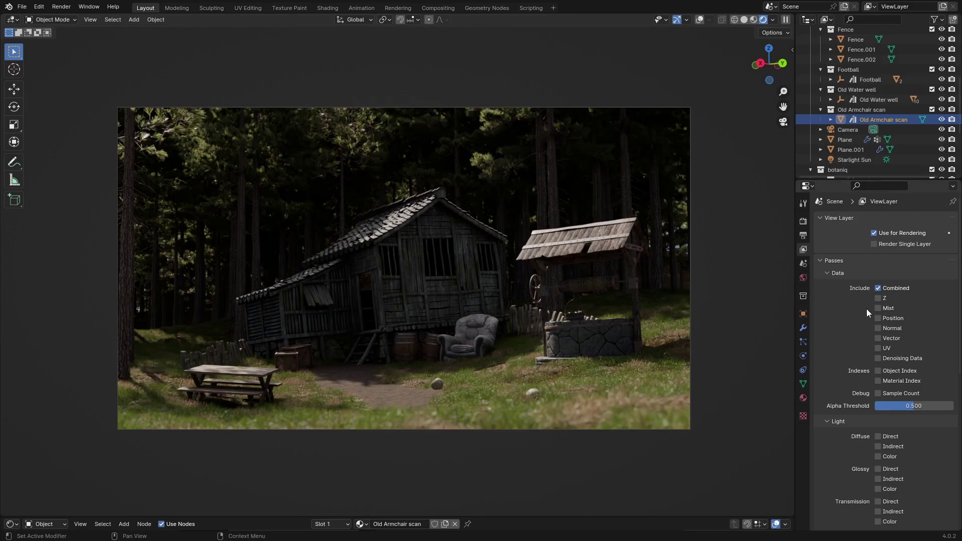
left_click(879, 309)
left_click(804, 278)
left_click(822, 407)
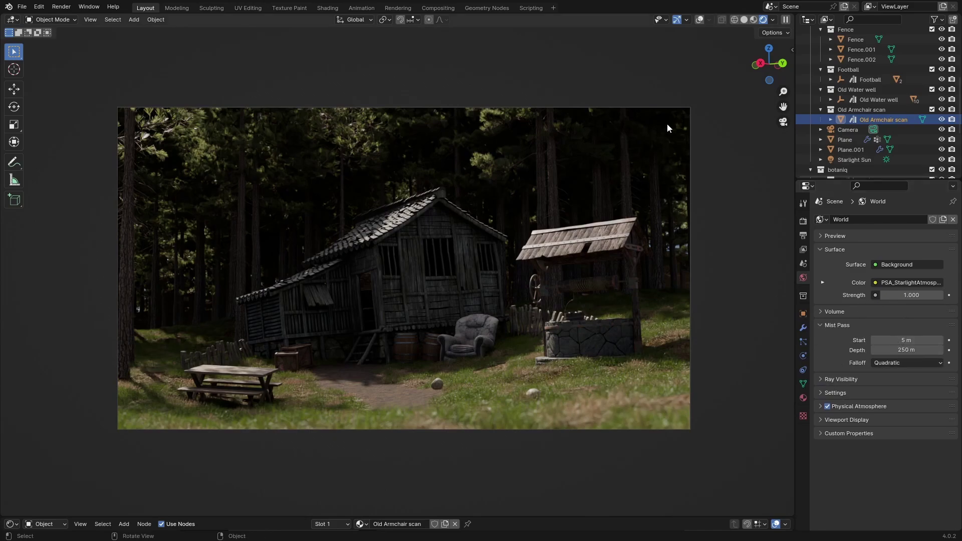
- Display the Mist render pass in the viewport and adjust the mist start distance
left_click(774, 19)
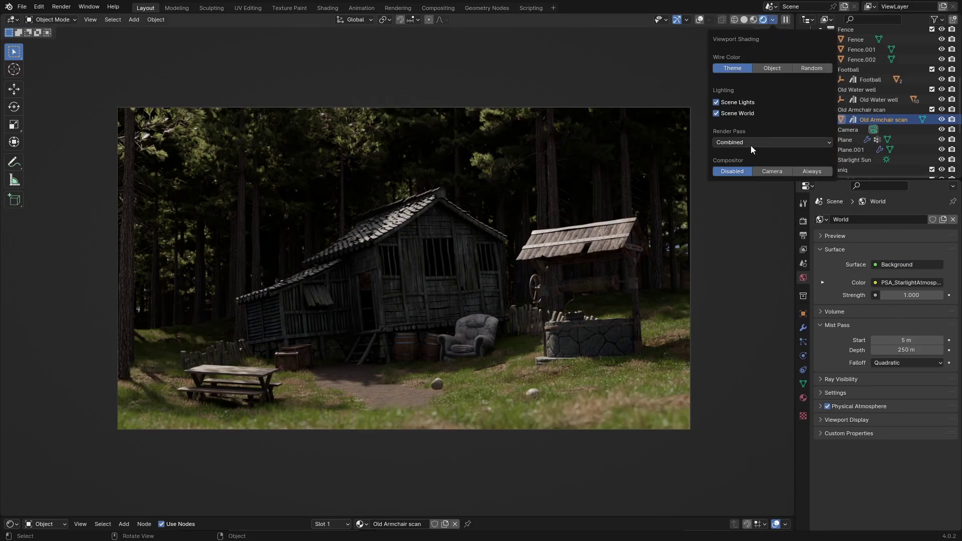
left_click(720, 143)
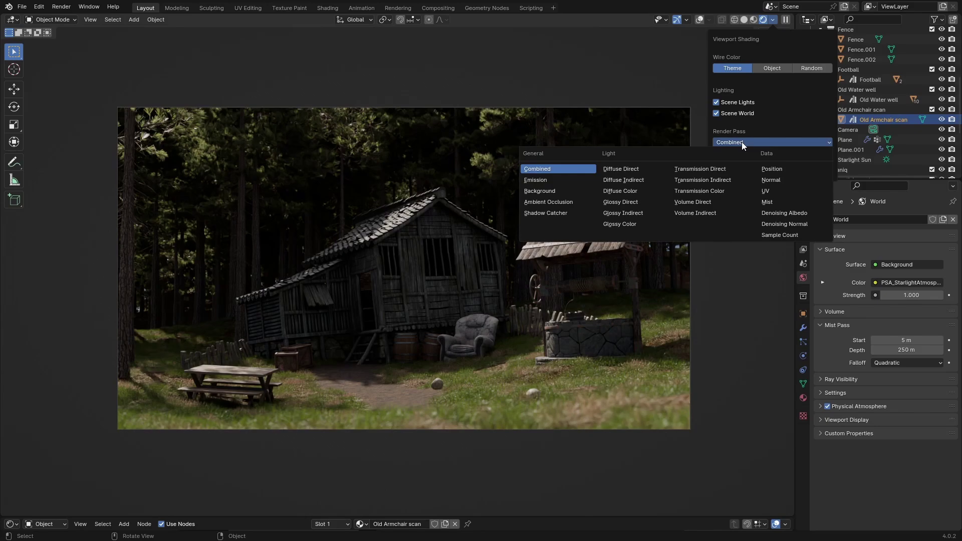
left_click(775, 203)
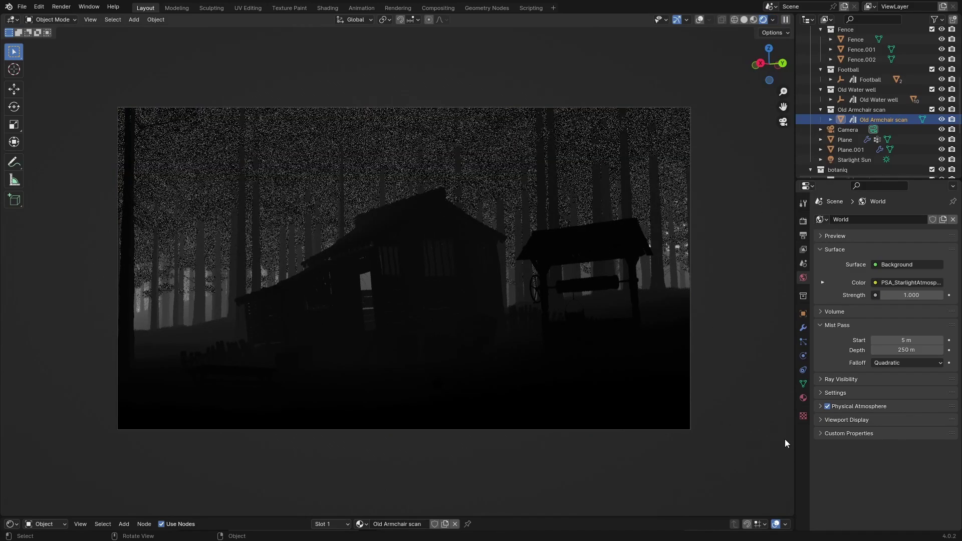
mouse_move(905, 340)
left_mouse_down()
mouse_move(883, 340)
mouse_move(905, 340)
left_mouse_up()
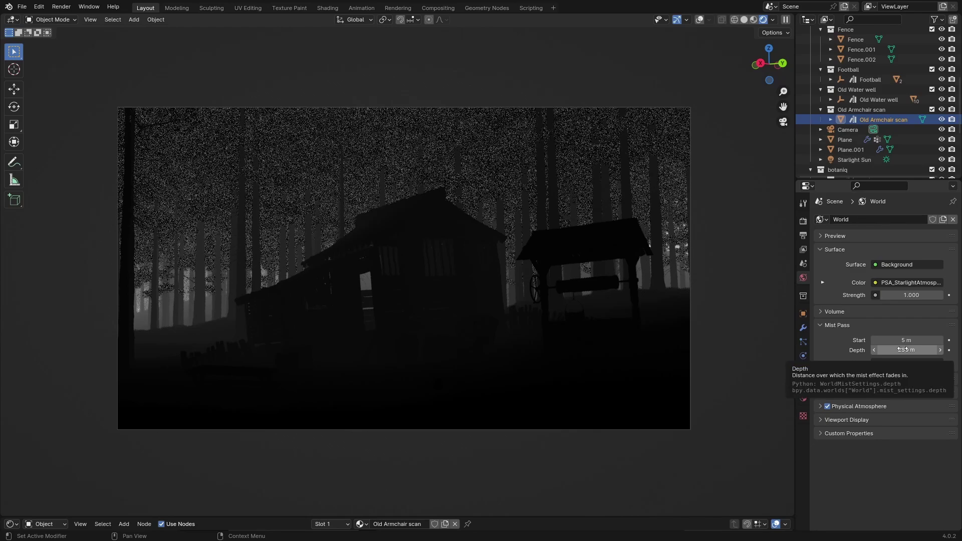
- Try Linear mist falloff, then set it back to Quadratic
left_click(887, 361)
left_click(887, 361)
left_click(885, 362)
left_click(894, 363)
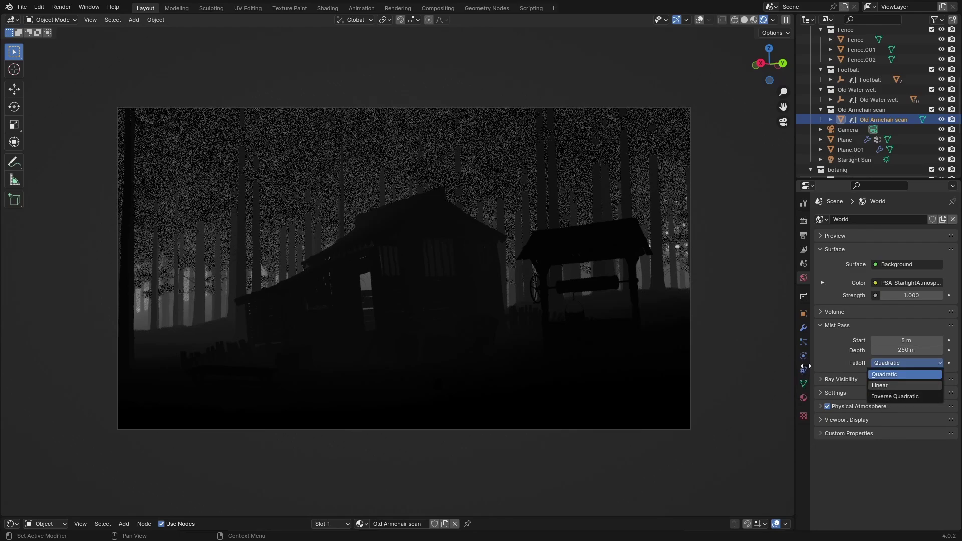
left_click(887, 387)
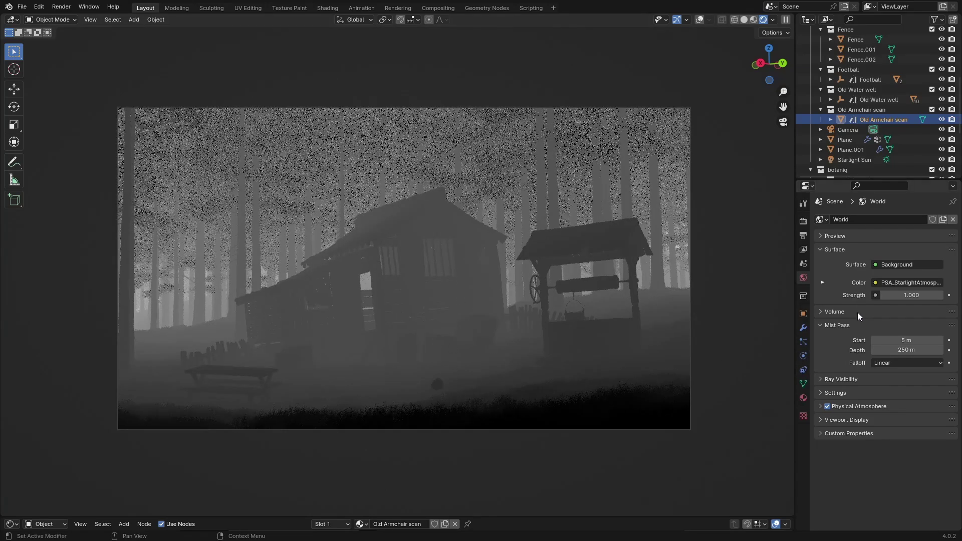
left_click(890, 363)
left_click(884, 374)
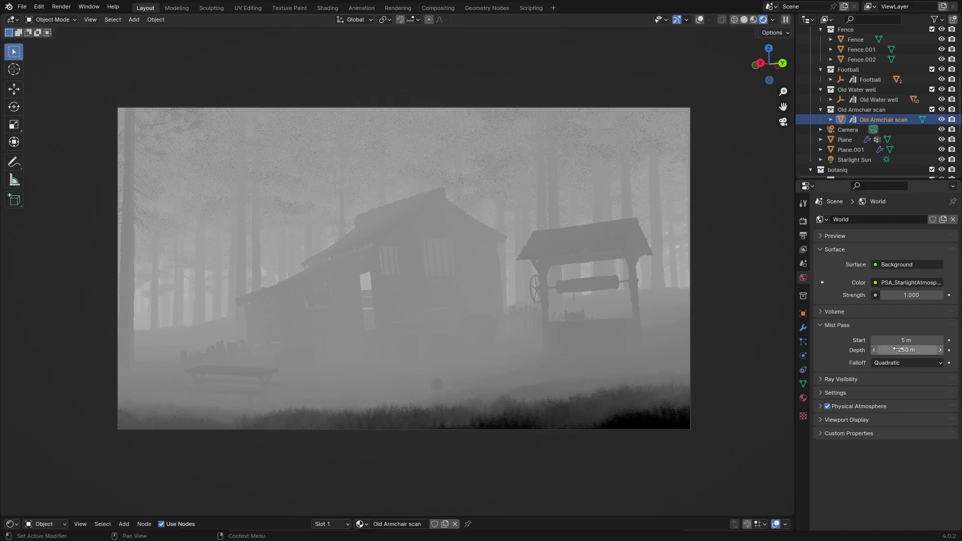
- Compare mist depths of 50 m and 250 m, settling on 250 m
left_click(898, 349)
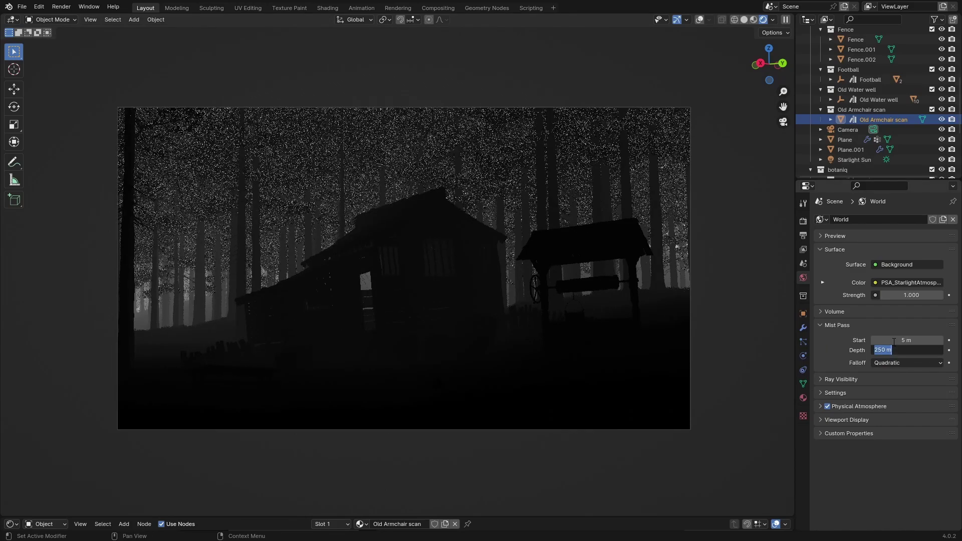
type("50")
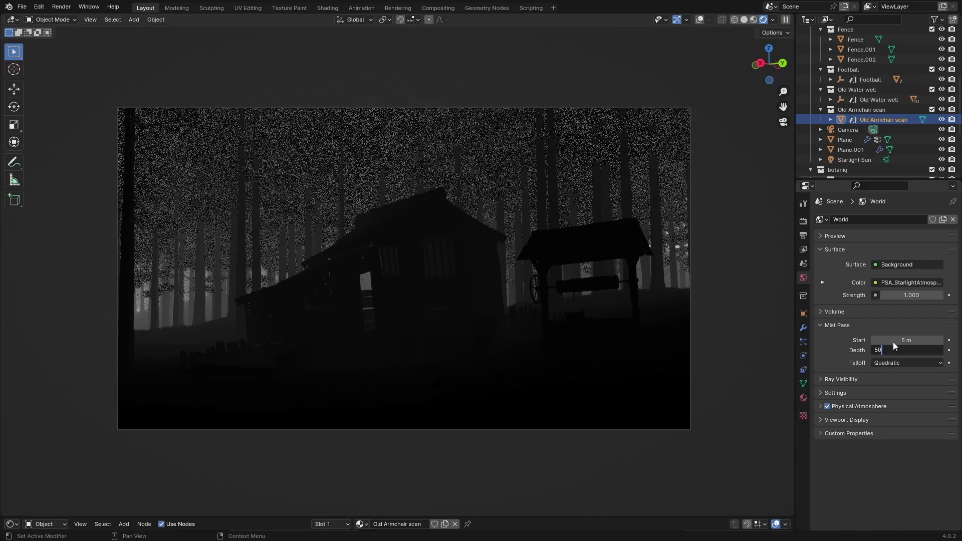
key("Return")
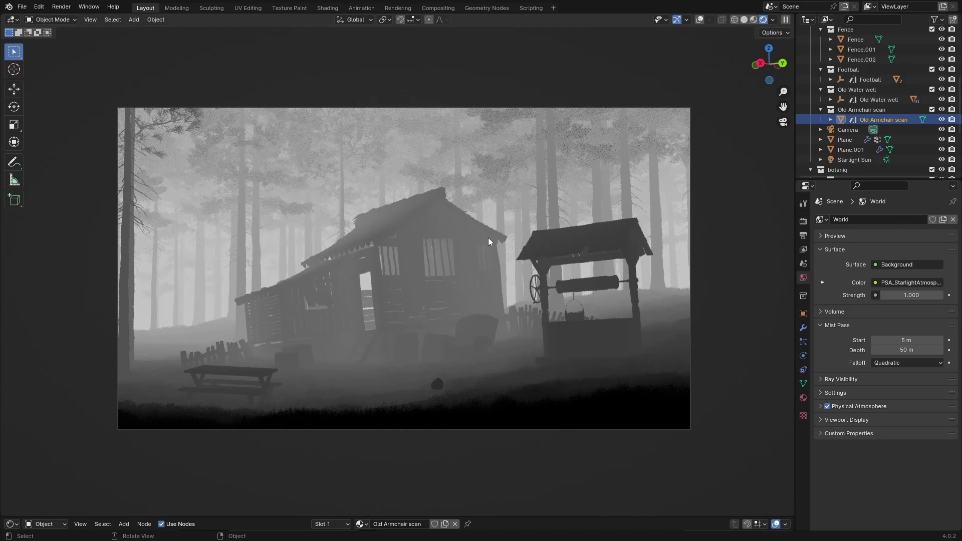
left_click(907, 350)
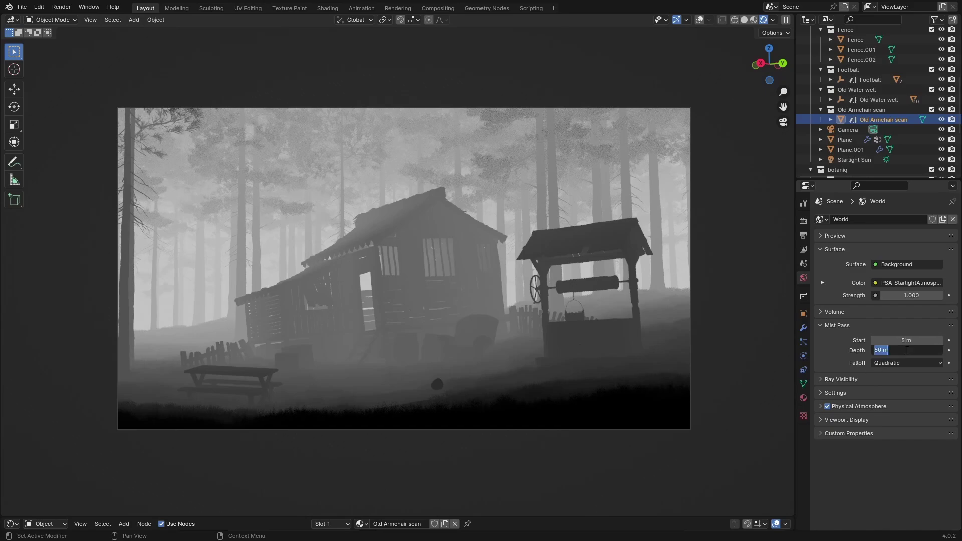
type("250")
key("Return")
left_click(907, 350)
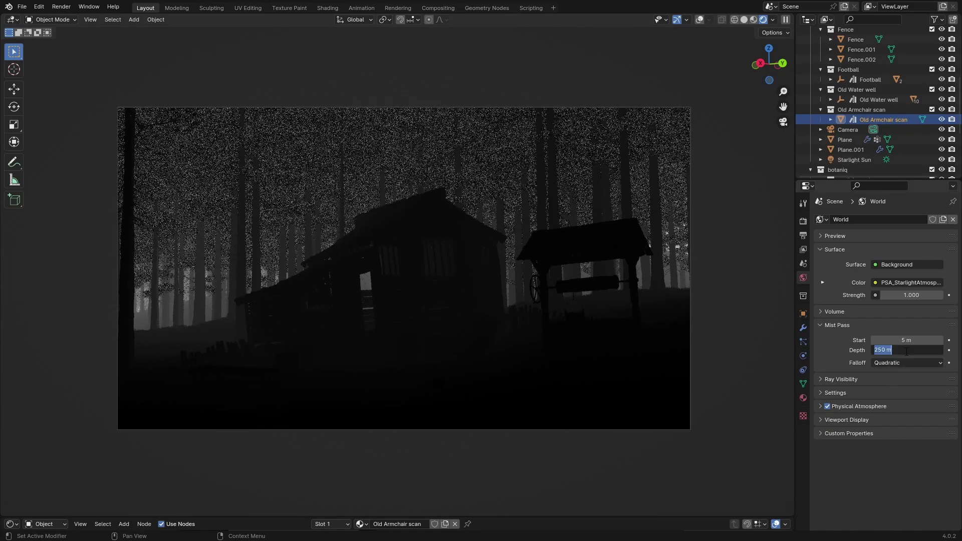
type("50")
key("Return")
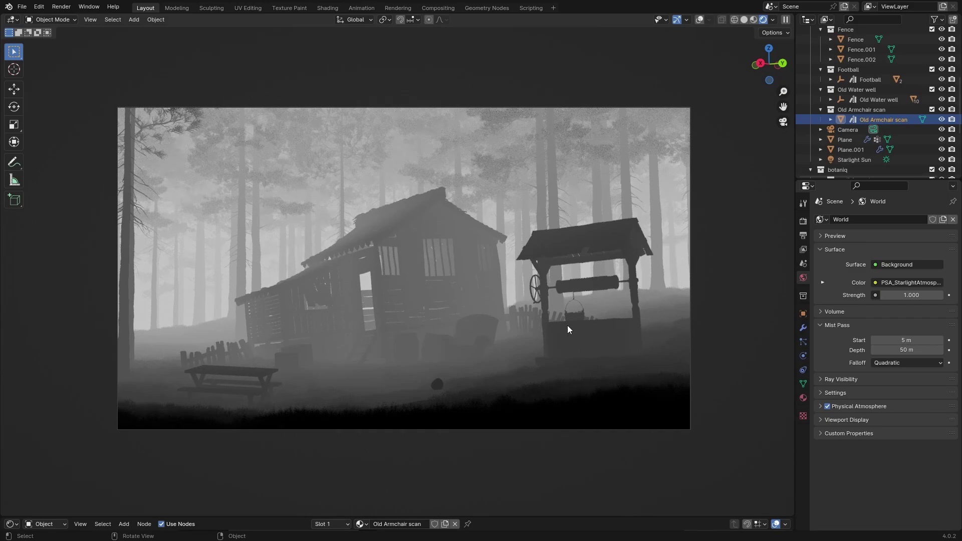
left_click(892, 350)
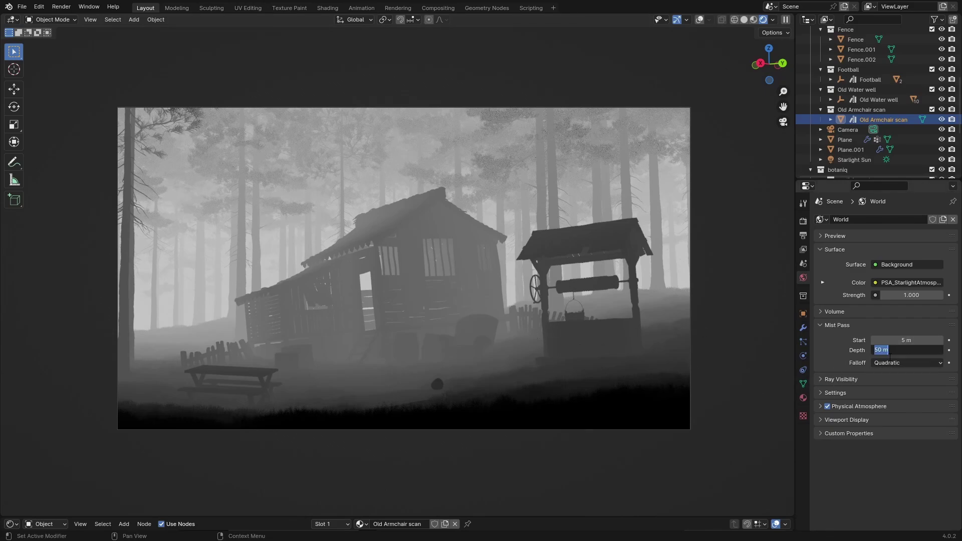
type("250")
key("Return")
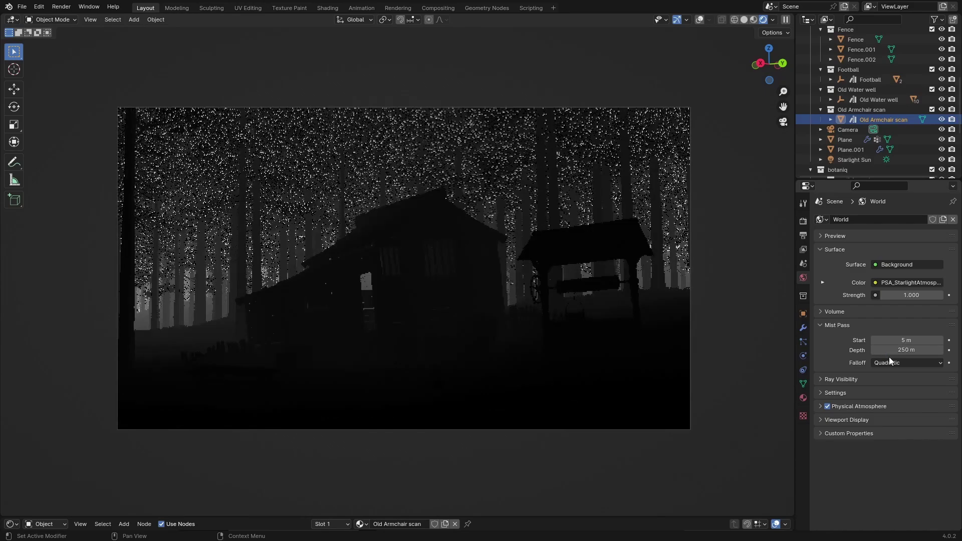
scroll(537, 227, "up", 1)
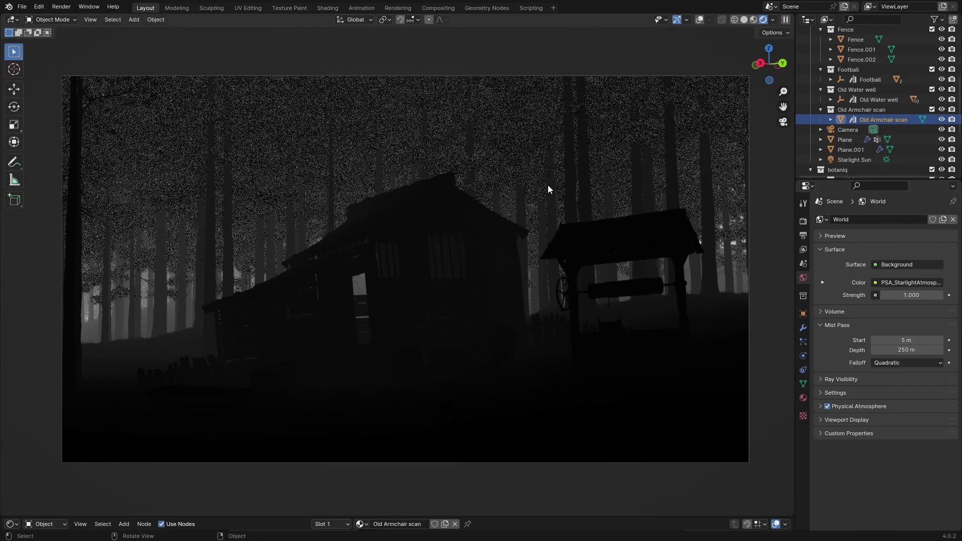
- Render the current frame with F12 and close the finished render window
key("F12")
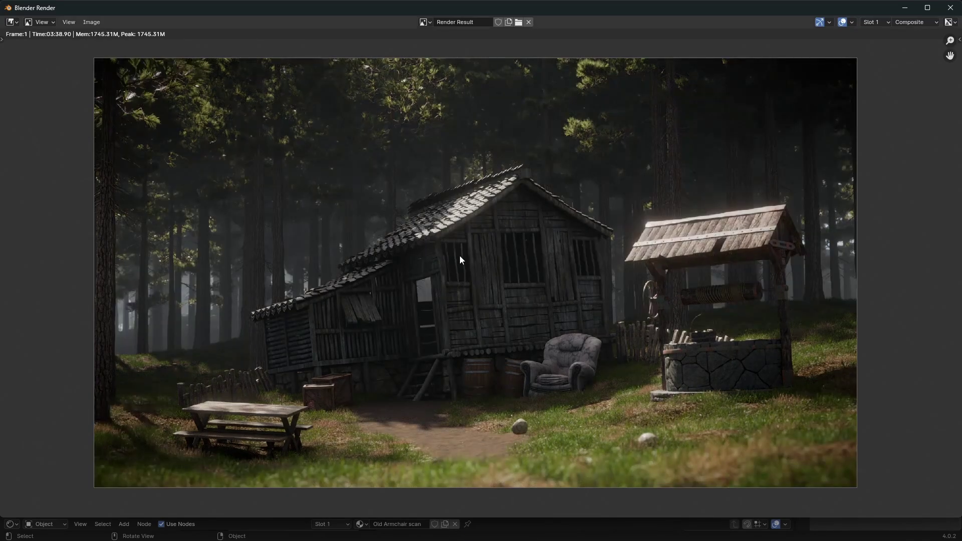
left_click(906, 8)
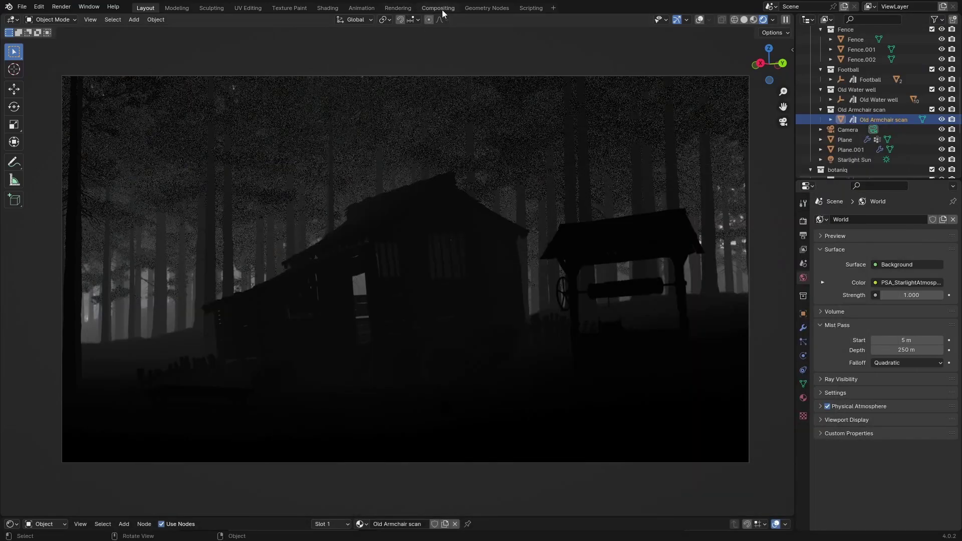
- Switch to the Compositing workspace and pan the node tree to centre the Render Layers node
left_click(438, 8)
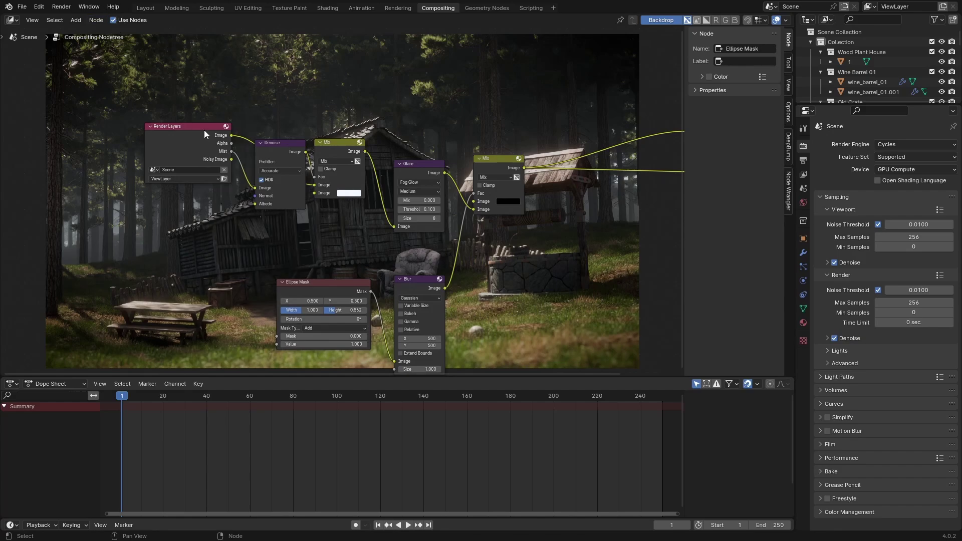
middle_click_drag(377, 212, 280, 222)
middle_click_drag(346, 169, 367, 156)
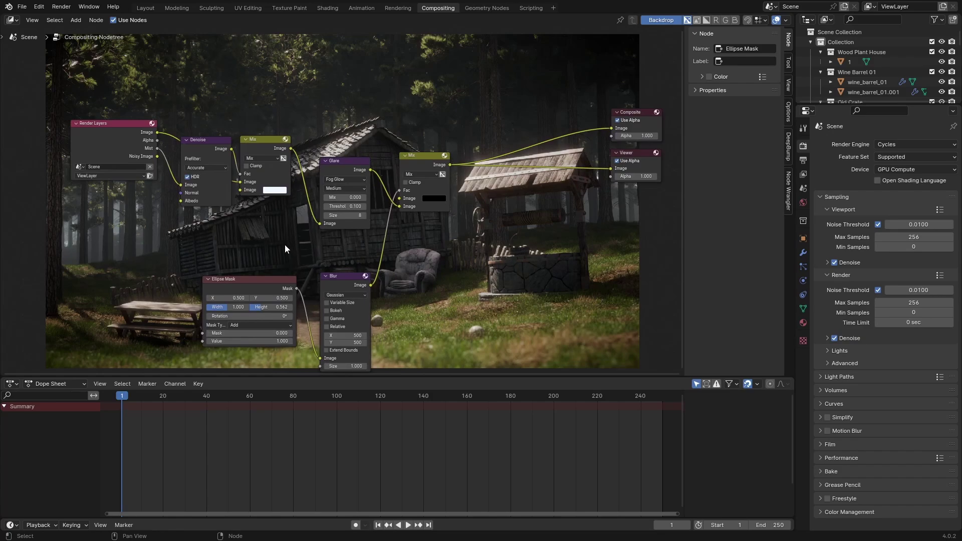
middle_click_drag(288, 251, 295, 254)
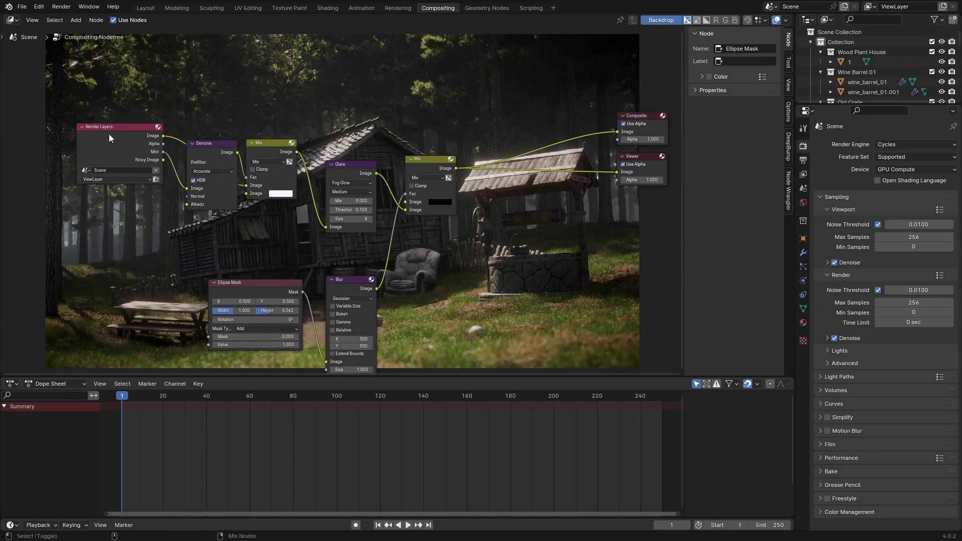
left_click(109, 133)
middle_click_drag(568, 202, 461, 212)
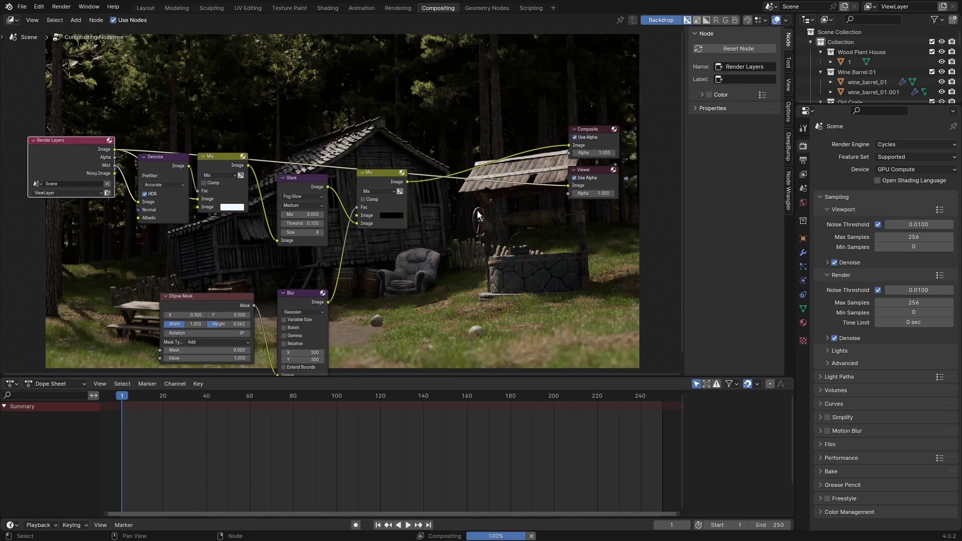
left_click(387, 179)
middle_click_drag(407, 231, 417, 241)
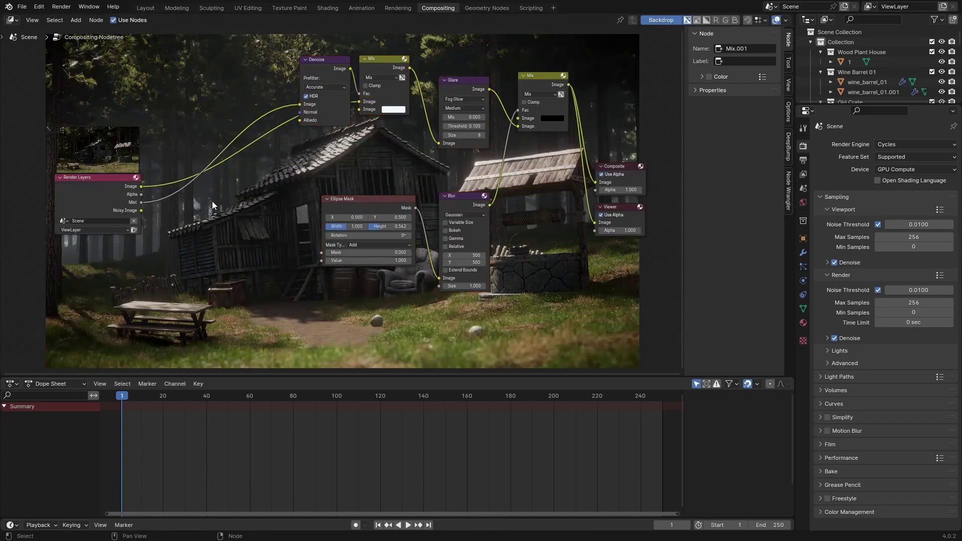
scroll(301, 211, "up", 3)
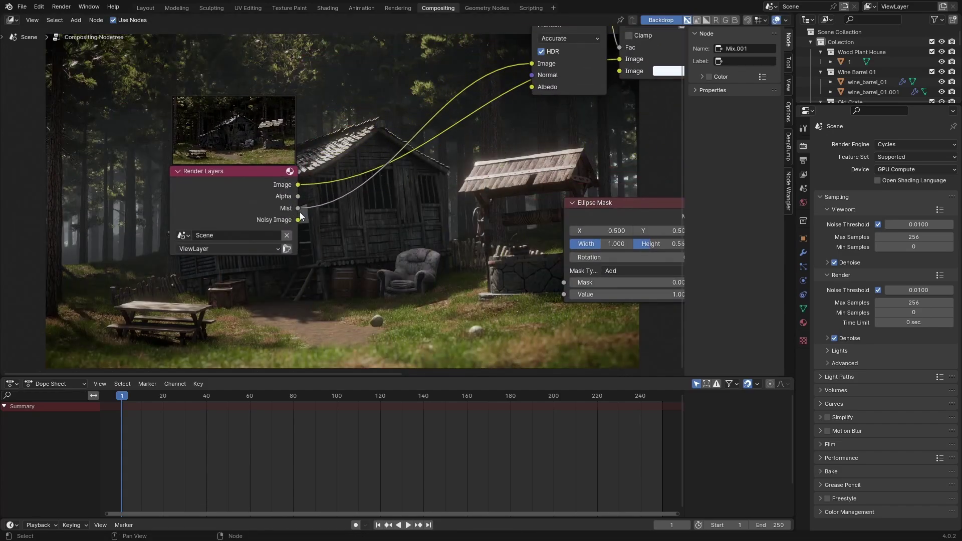
scroll(331, 236, "down", 2)
middle_click_drag(325, 239, 278, 177)
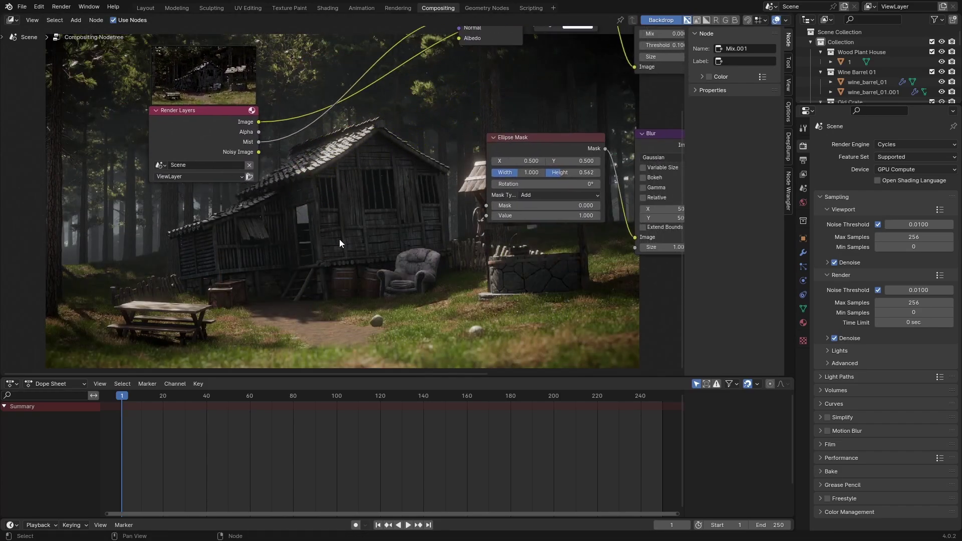
scroll(278, 170, "up", 1)
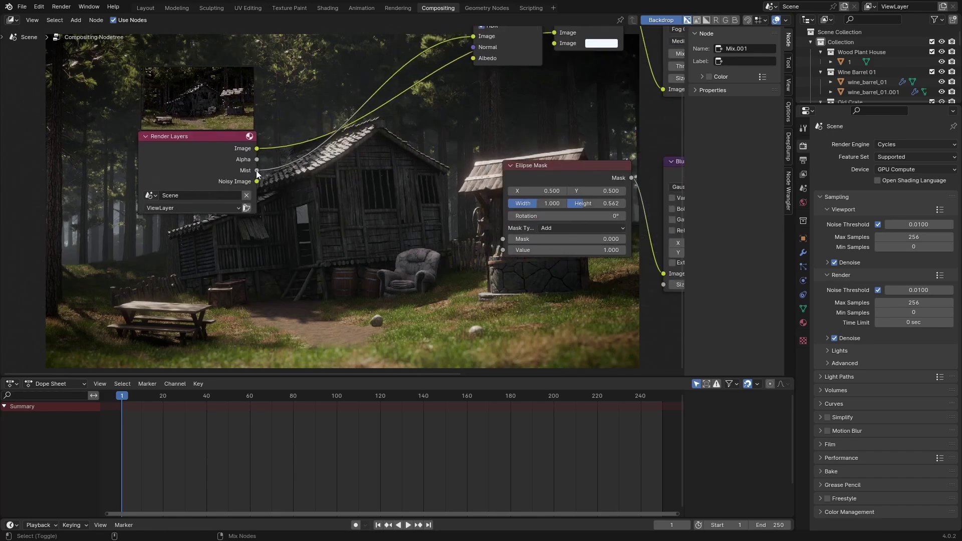
- Preview the Render Layers Mist output in the backdrop and frame the node tree
left_click(257, 171, "ctrl+shift")
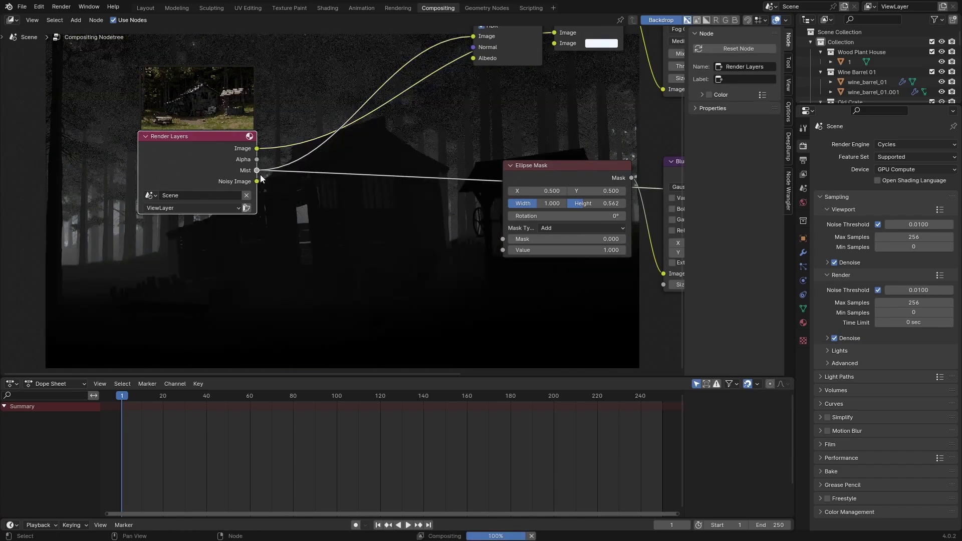
scroll(378, 232, "down", 2)
scroll(379, 231, "down", 2)
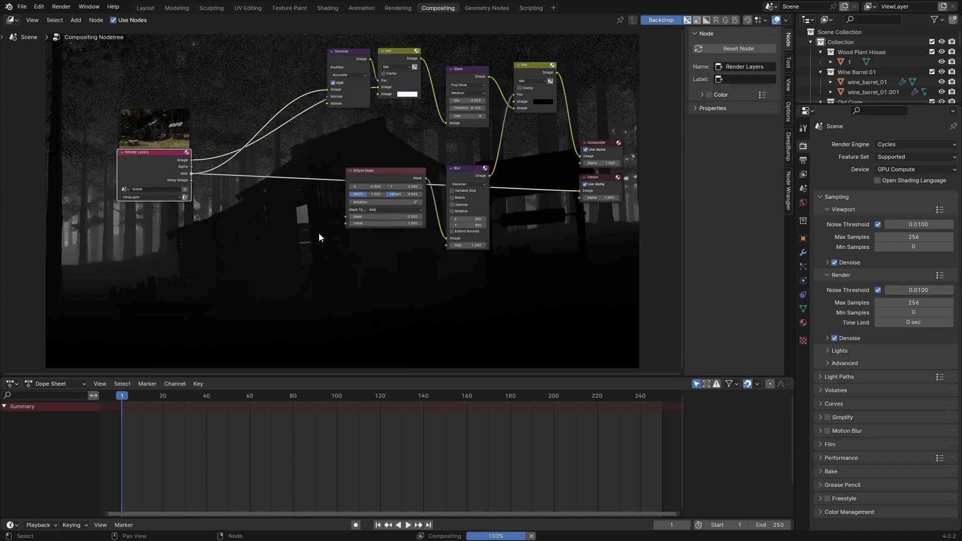
scroll(318, 236, "up", 1)
middle_click_drag(311, 161, 268, 215)
scroll(269, 214, "up", 3)
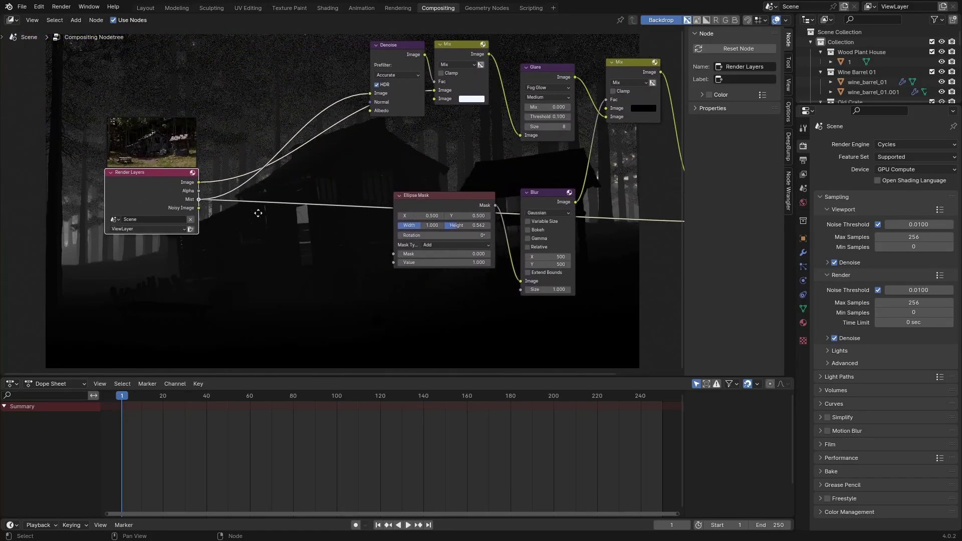
scroll(382, 200, "down", 2)
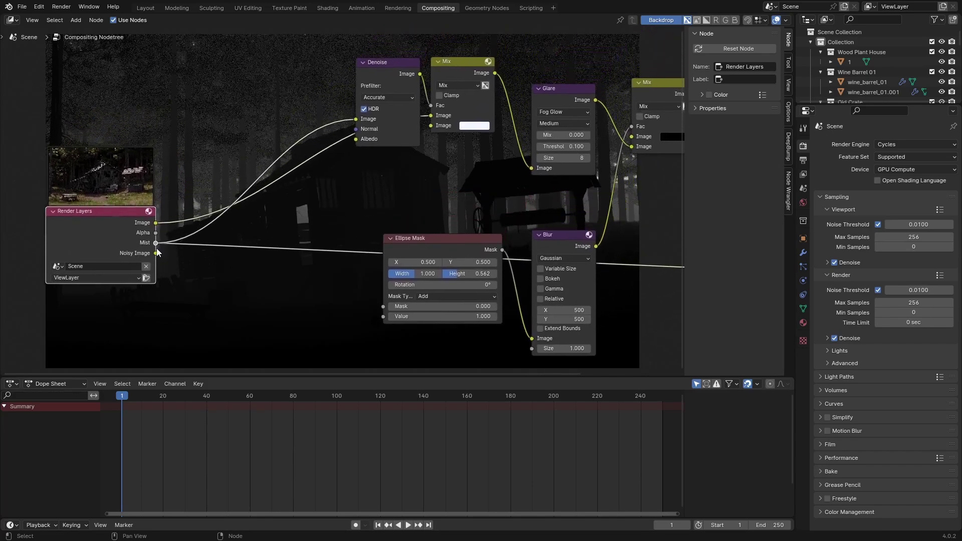
middle_click_drag(200, 260, 178, 233)
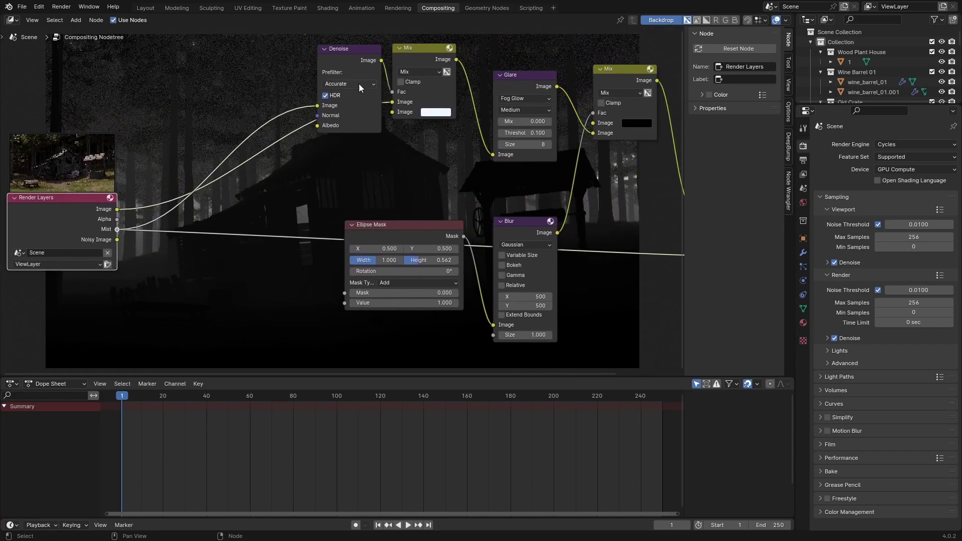
middle_click_drag(356, 91, 318, 143)
key("Home")
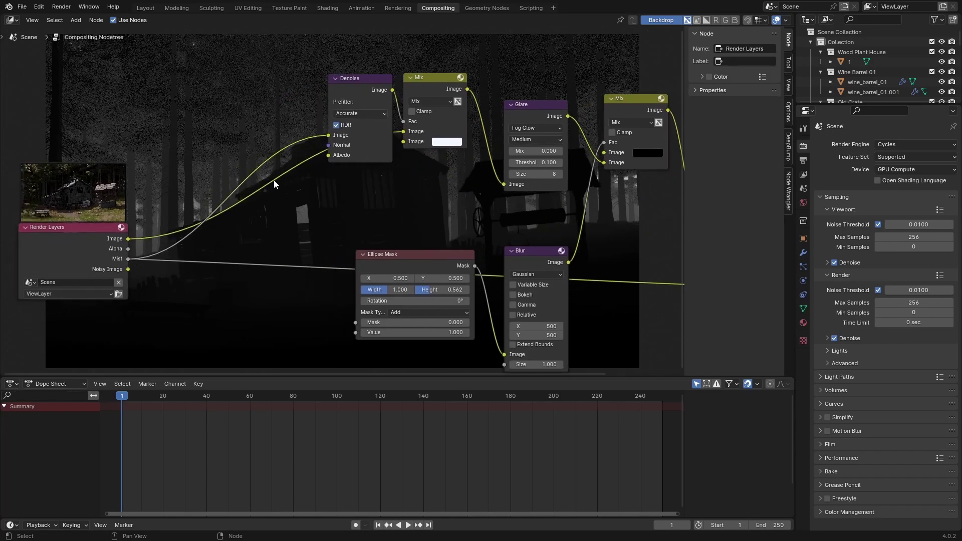
middle_click_drag(421, 84, 356, 102)
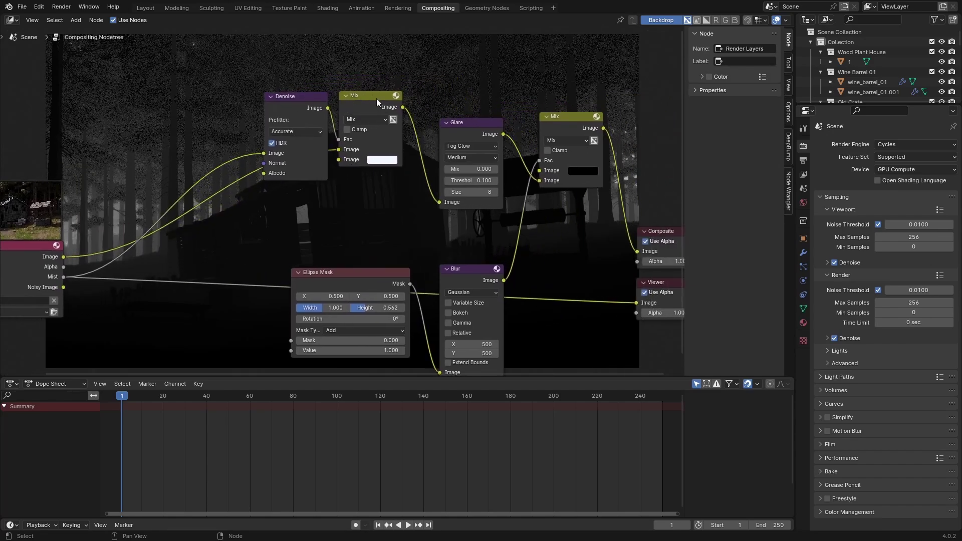
middle_click_drag(377, 136, 427, 136)
middle_click_drag(120, 283, 135, 228)
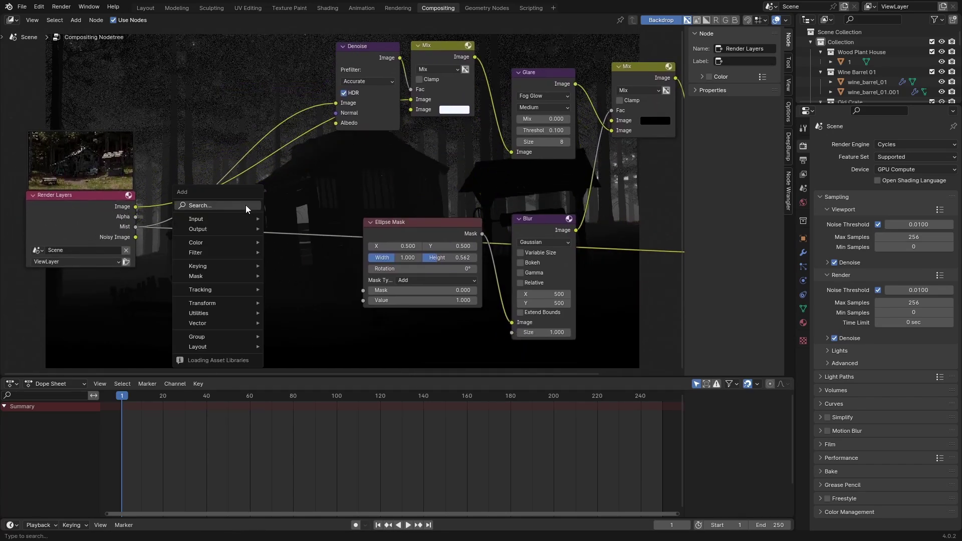
- Insert a Math node on the Mist link, set to Multiply with value 5
left_click(246, 206)
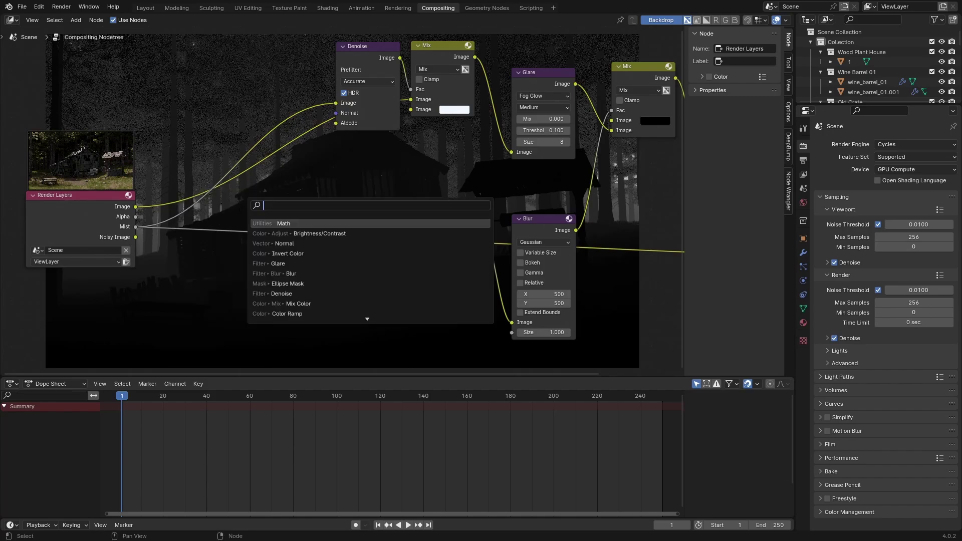
type("add")
key("Return")
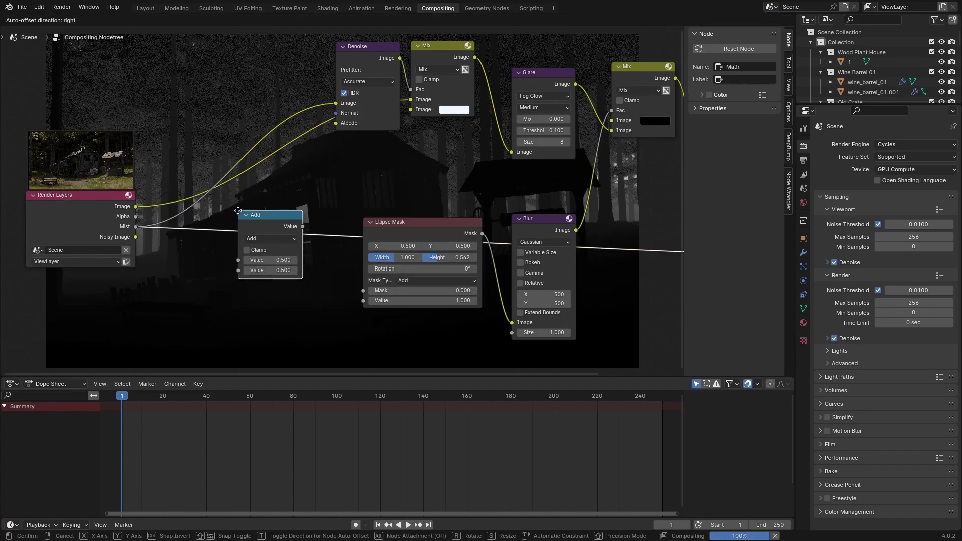
left_click(239, 210)
left_click(262, 240)
left_click(269, 287)
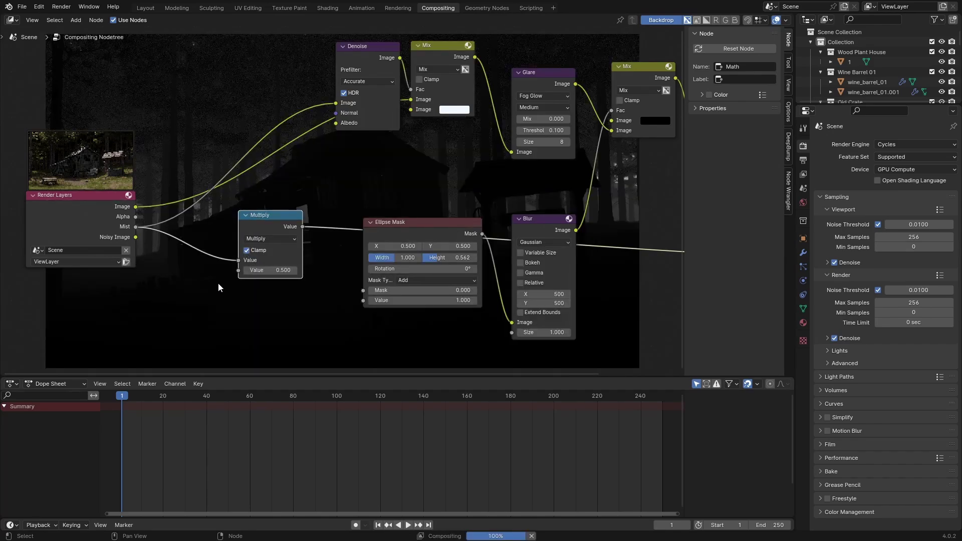
left_click(272, 271)
type("5")
key("Return")
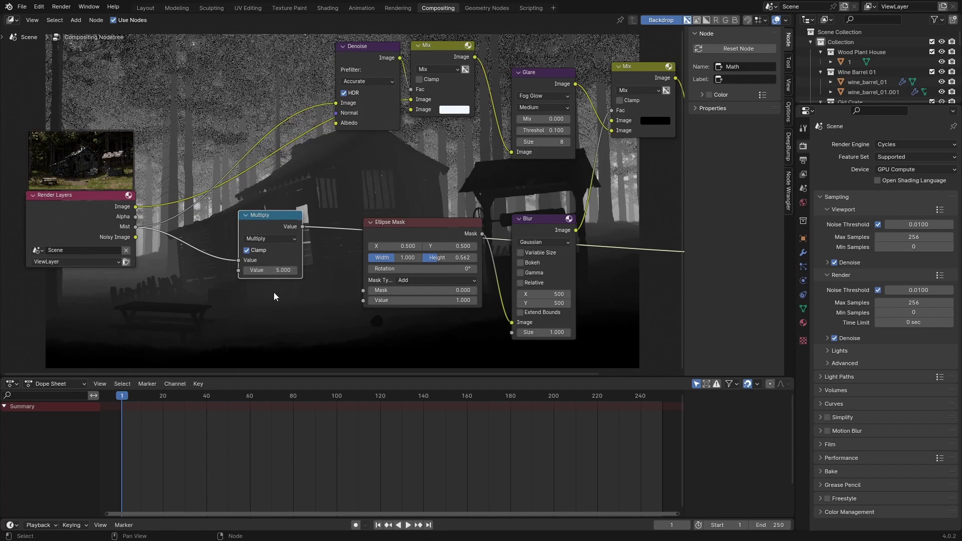
- Try repositioning the Multiply node, then undo the move
middle_click_drag(272, 294, 335, 294)
left_click_drag(331, 228, 345, 214)
left_click(345, 214)
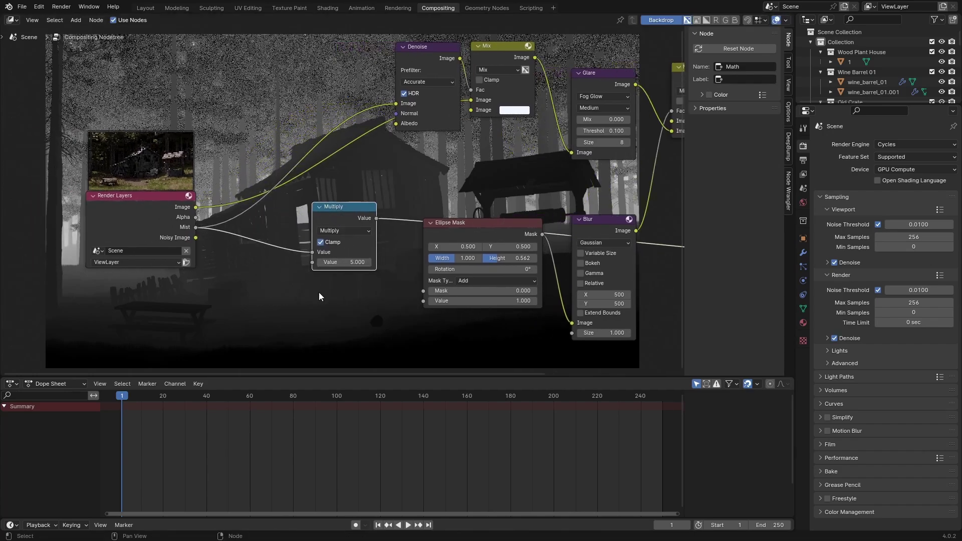
key("ctrl+z")
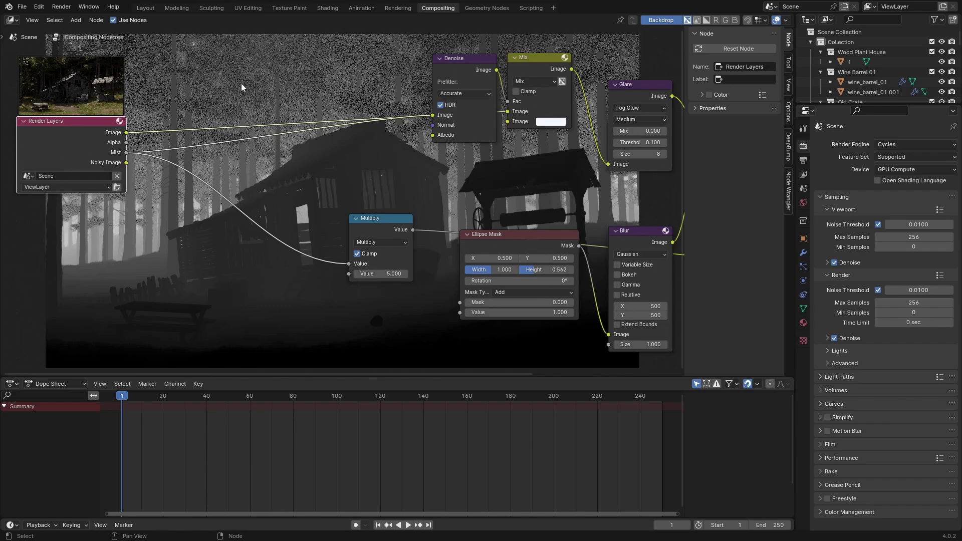
- Duplicate the Denoise node onto the Mist-to-Multiply link and shift both nodes left
left_click(455, 70)
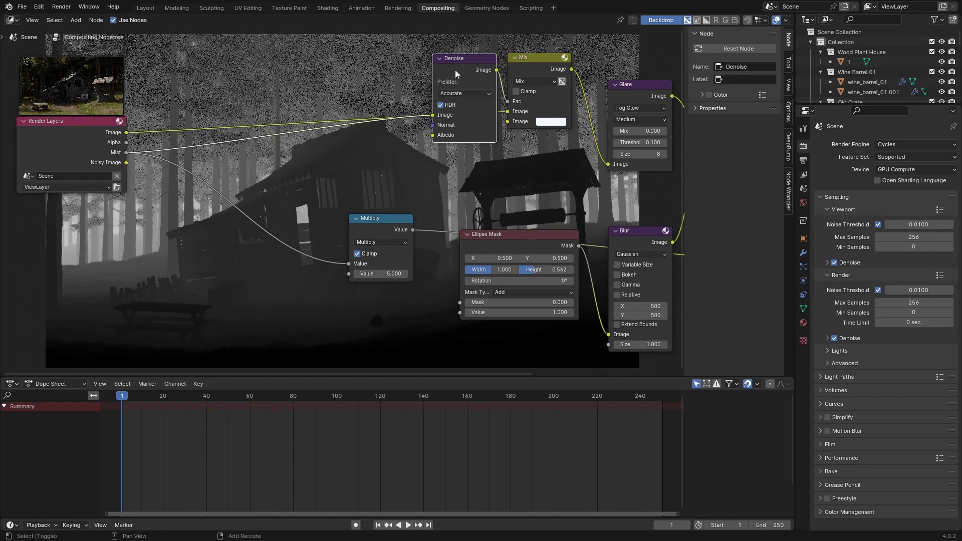
key("shift+d")
left_click(248, 199)
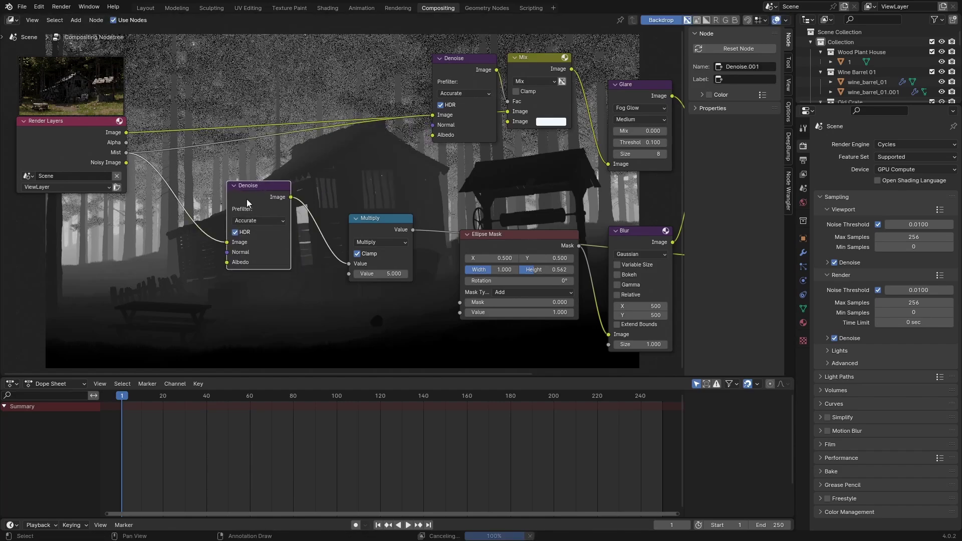
key("shift+a")
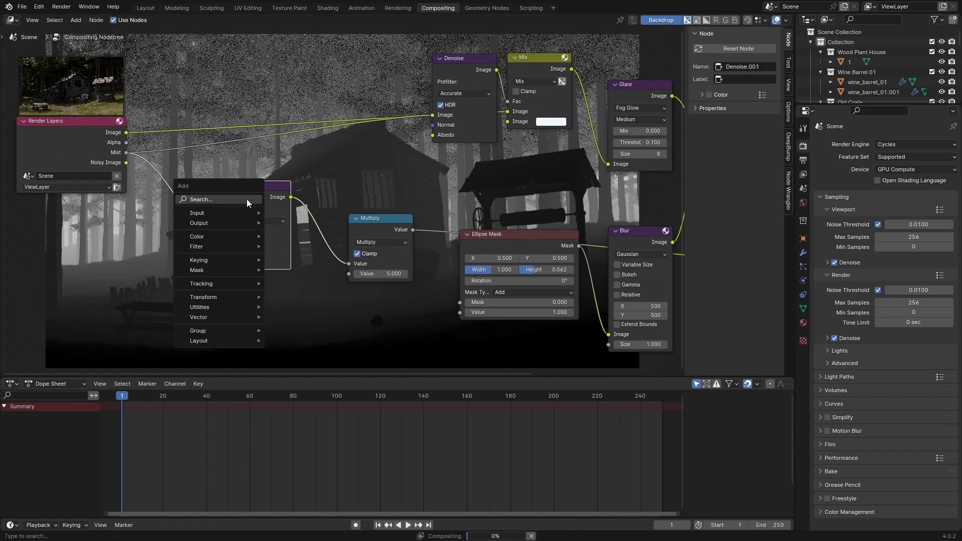
type("denoi")
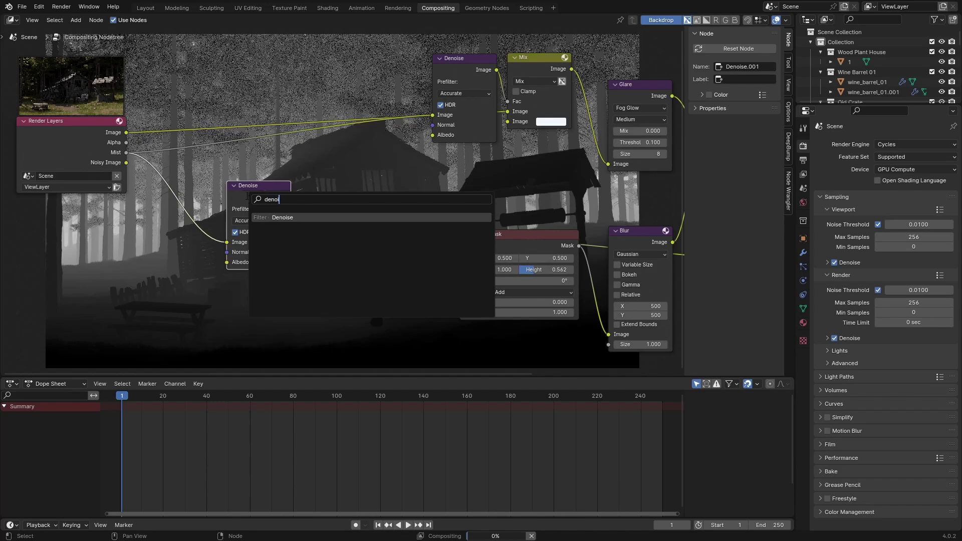
key("Escape")
left_click_drag(276, 216, 269, 218)
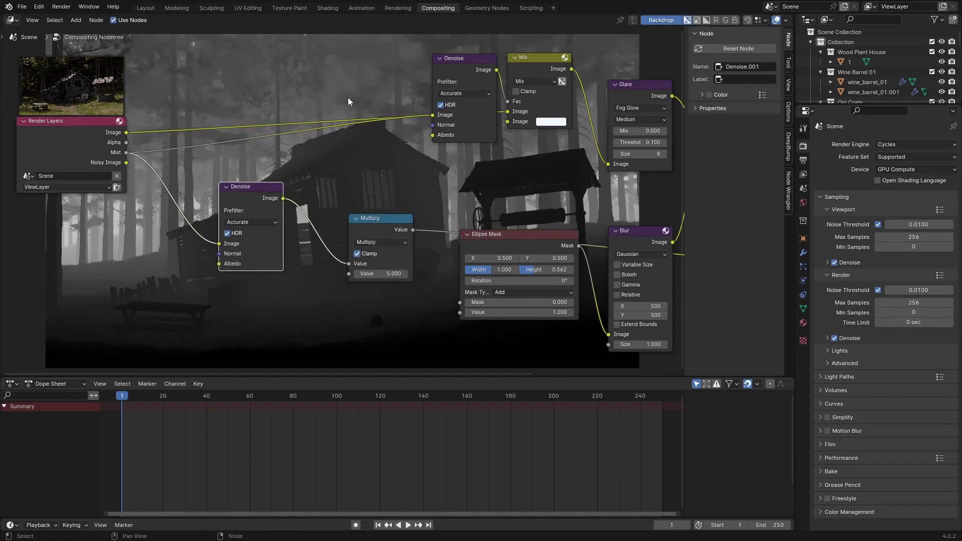
left_click_drag(355, 220, 311, 196)
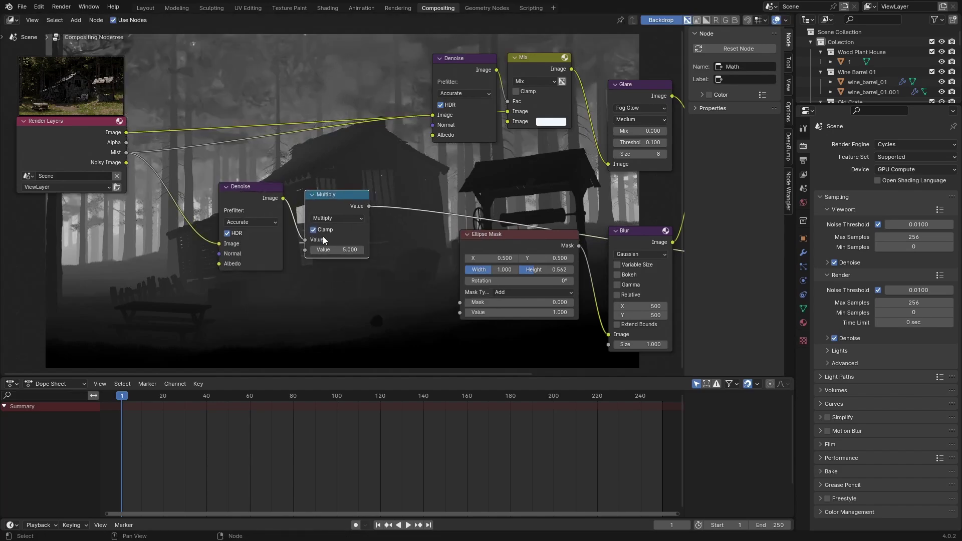
left_click_drag(396, 280, 261, 198)
key("g")
left_click(371, 222)
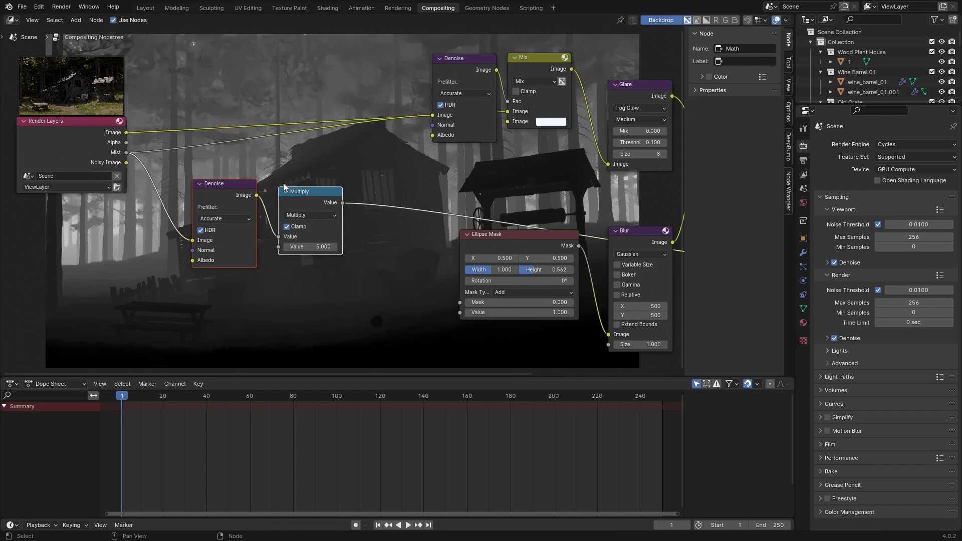
- Place the Viewer node beside Multiply and connect it so the backdrop shows the brightened mist
middle_click_drag(350, 266, 2, 189)
left_click_drag(519, 230, 91, 171)
scroll(91, 171, "up", 1)
middle_click_drag(91, 171, 381, 215)
left_click_drag(381, 222, 381, 231)
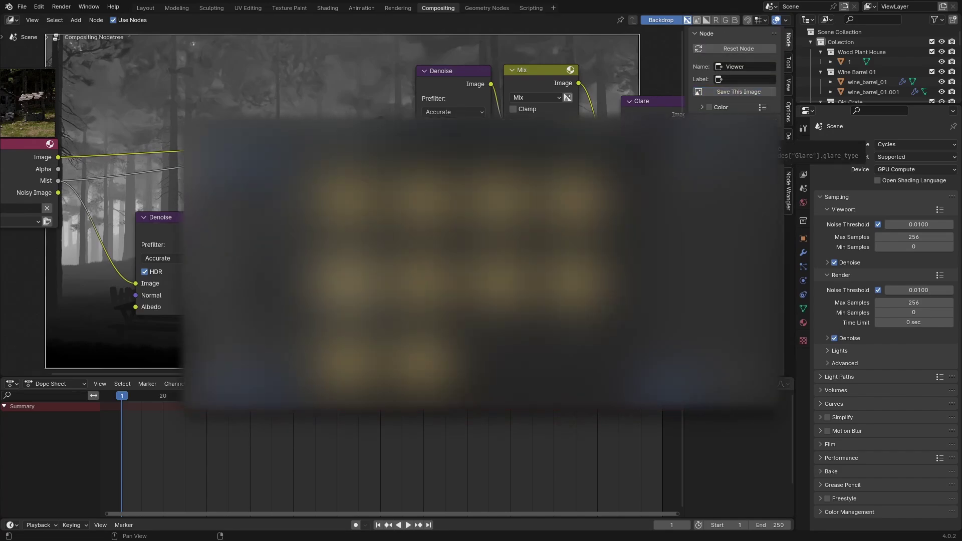
middle_click_drag(379, 218, 381, 213)
scroll(419, 179, "down", 2)
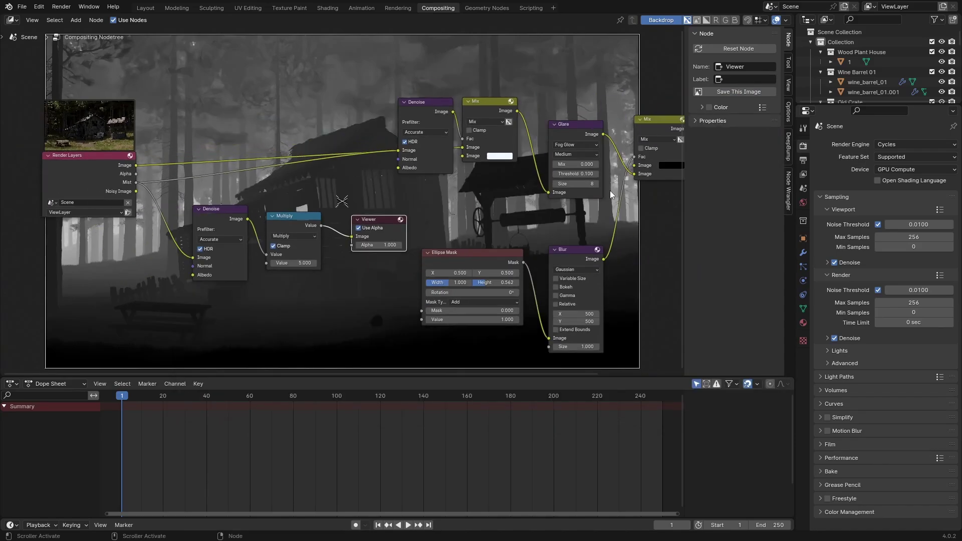
scroll(242, 220, "up", 2)
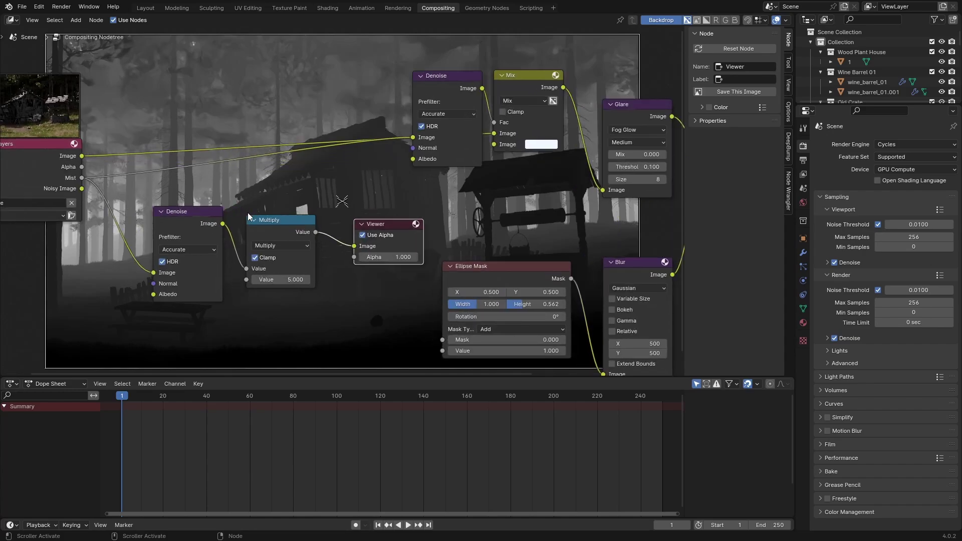
left_click(87, 147)
scroll(395, 170, "down", 2)
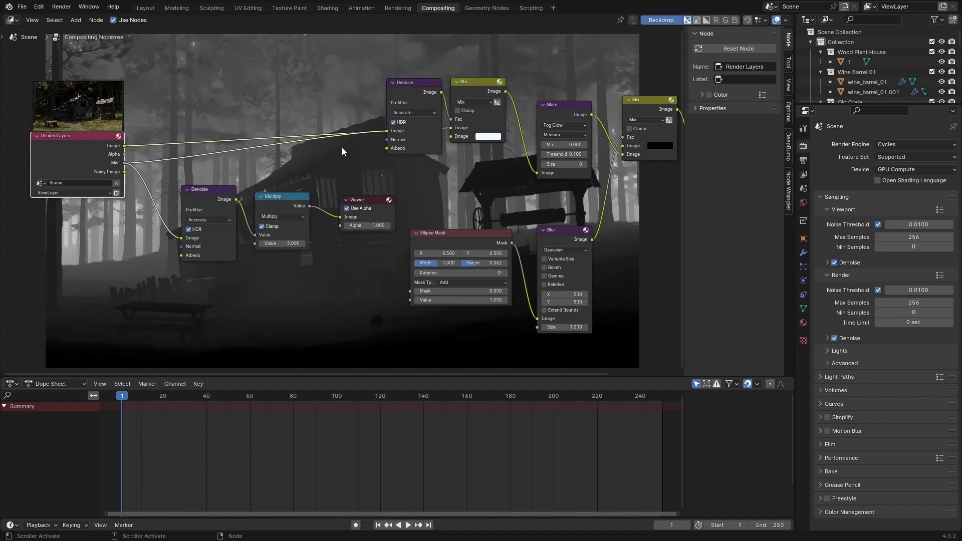
- Start a new General file, discarding the compositing scene's changes
left_click(22, 7)
mouse_move(45, 19)
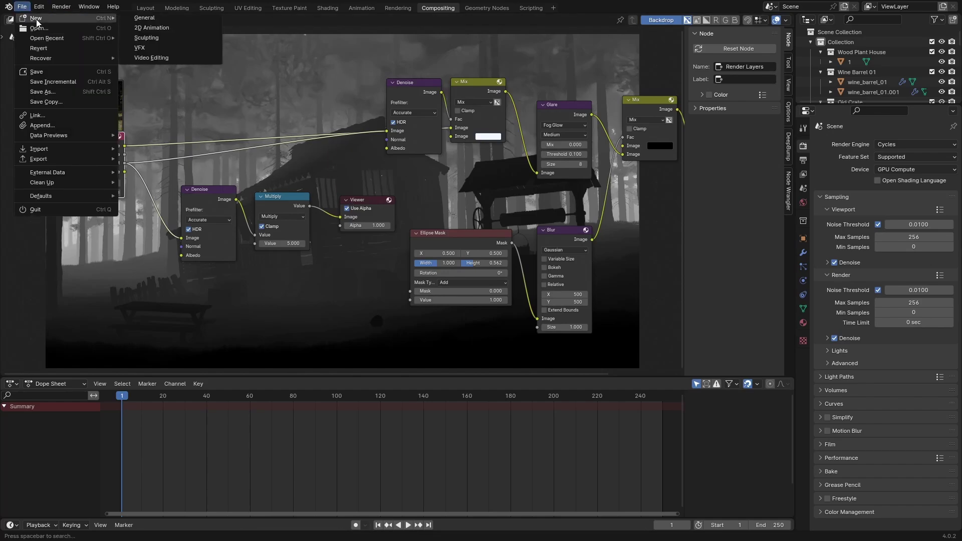
left_click(146, 18)
left_click(488, 287)
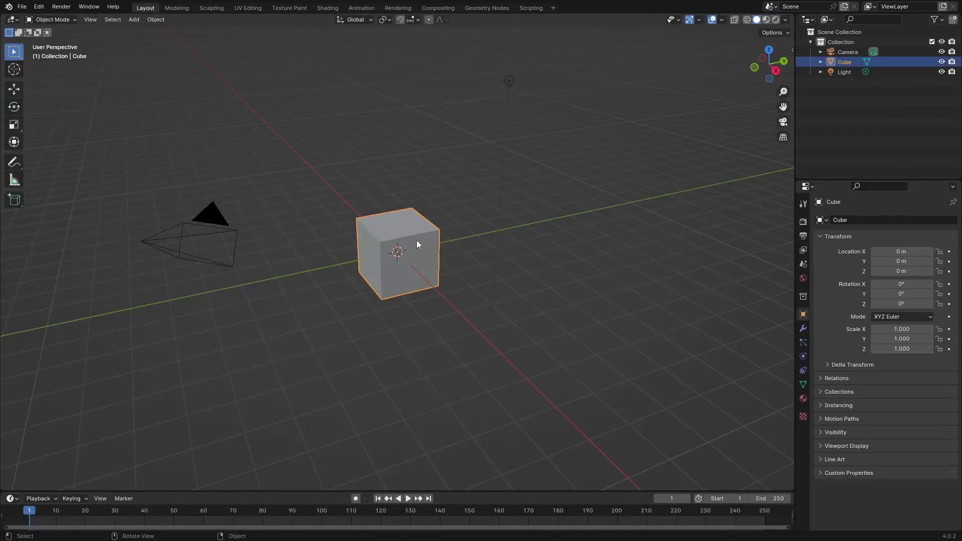
- Delete the default camera, cube and light, then save as depth_map.blend
middle_click_drag(444, 263, 451, 264)
key("a")
key("x")
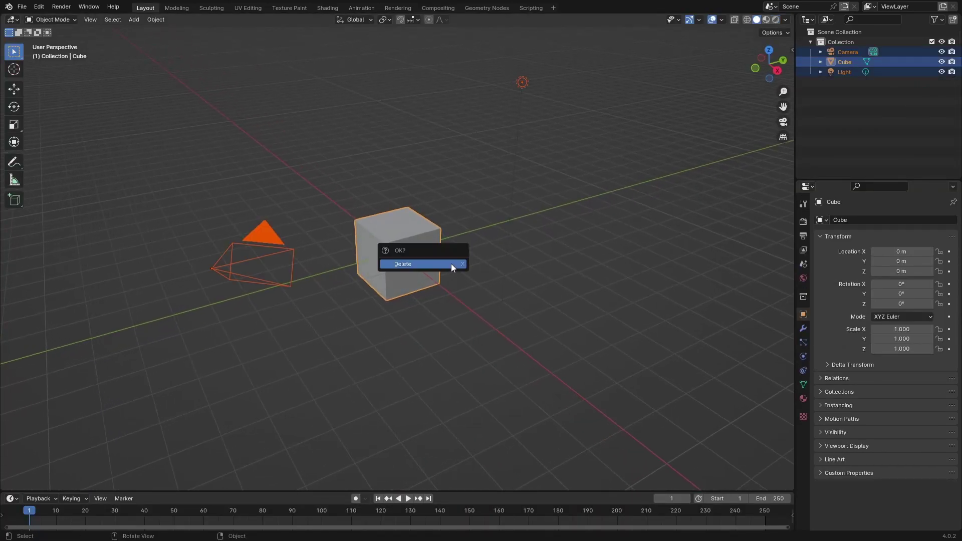
left_click(452, 264)
middle_click_drag(464, 279, 456, 279)
key("shift+a")
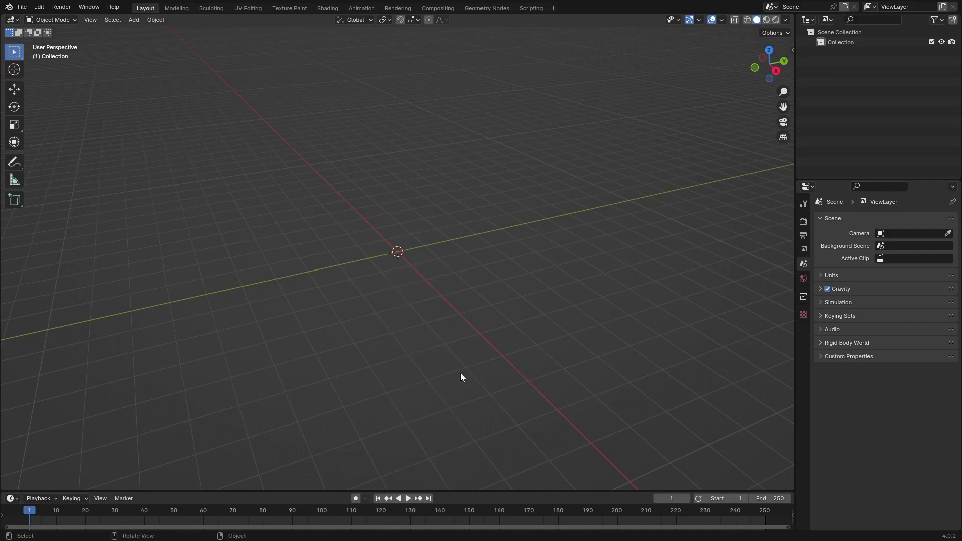
left_click_drag(314, 191, 393, 240)
middle_click_drag(357, 253, 425, 187)
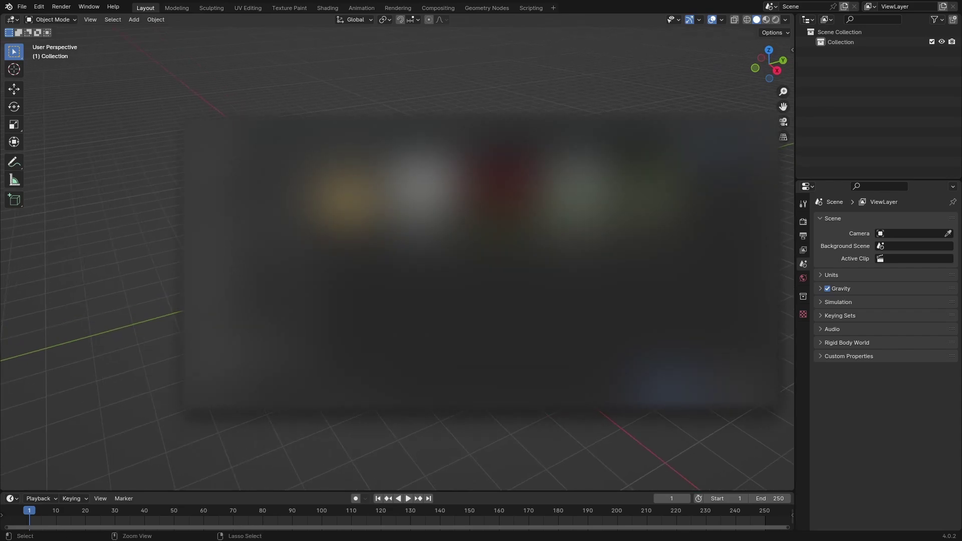
key("ctrl+s")
- Check in Preferences that the Import Images as Planes add-on is enabled
left_click(22, 7)
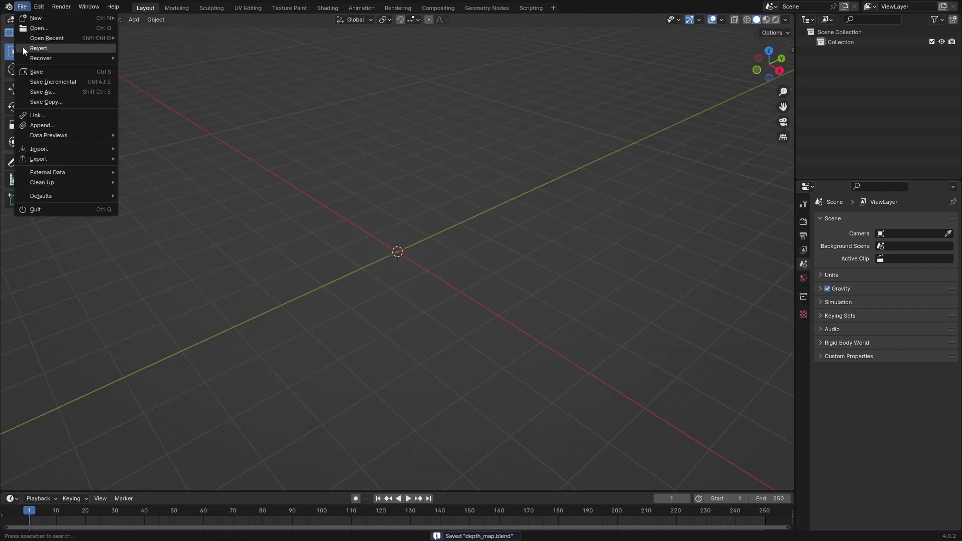
mouse_move(46, 149)
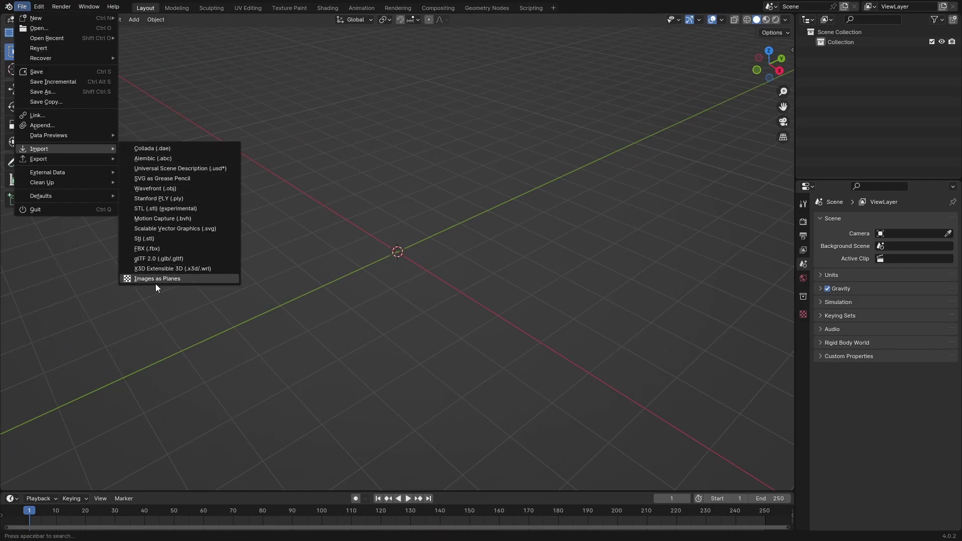
mouse_move(39, 6)
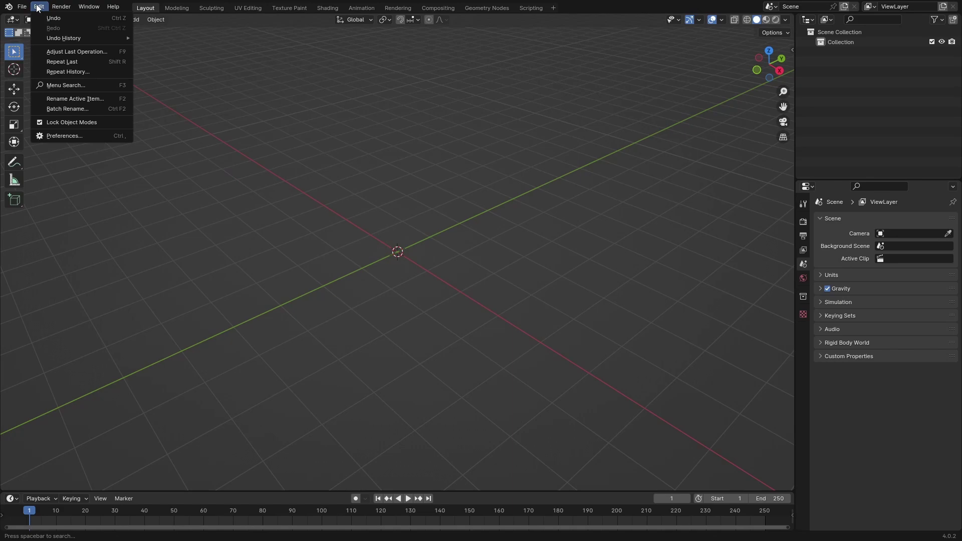
left_click(62, 137)
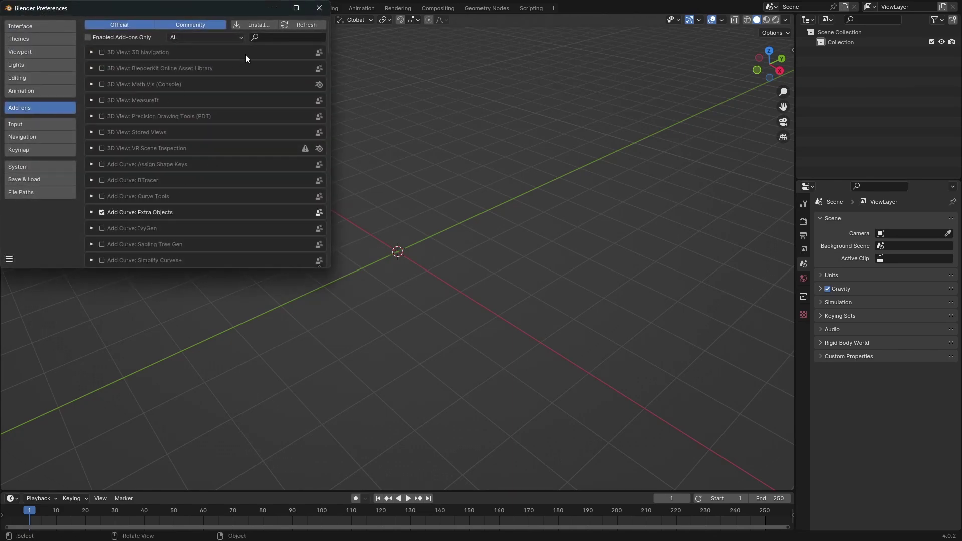
left_click(266, 38)
type("impo")
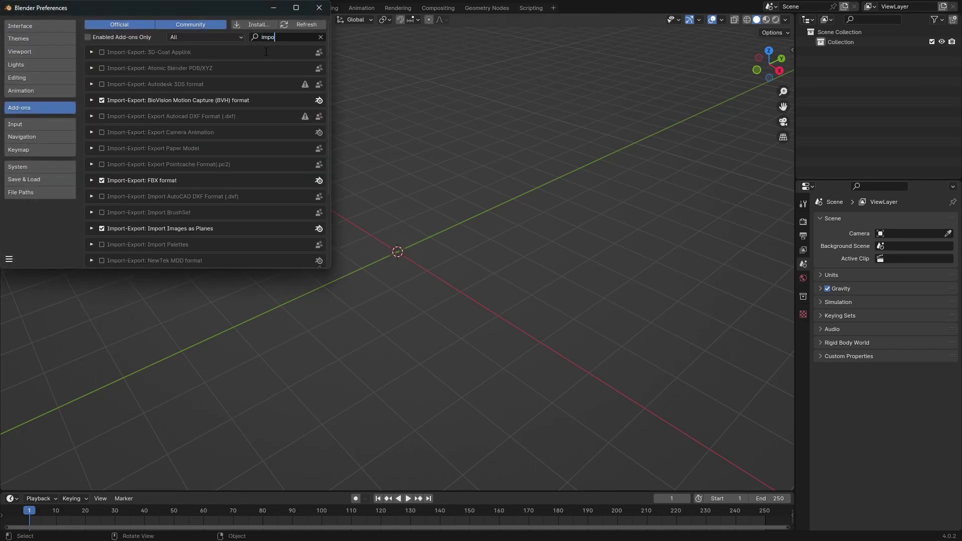
type("rt ima")
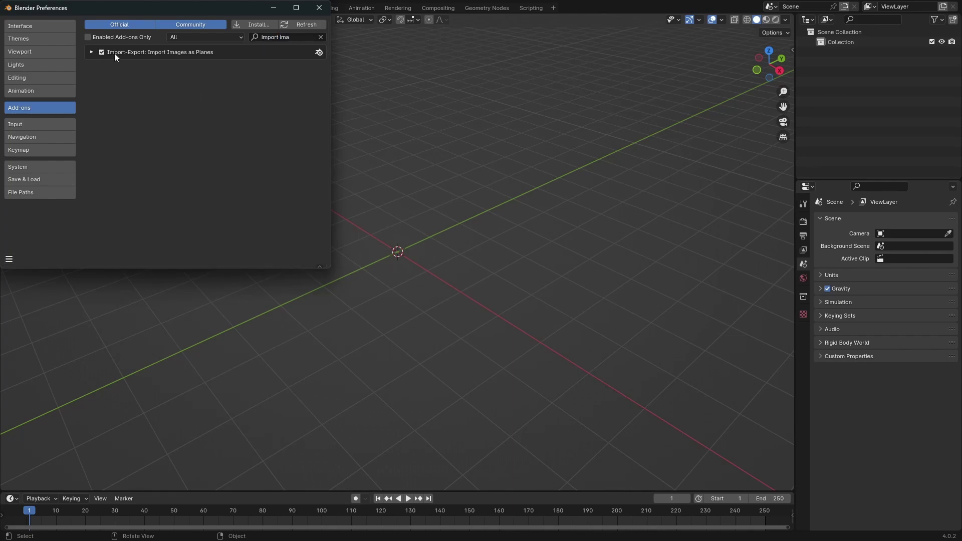
left_click(318, 8)
- Import the old shack image as a plane at the origin
left_click(22, 6)
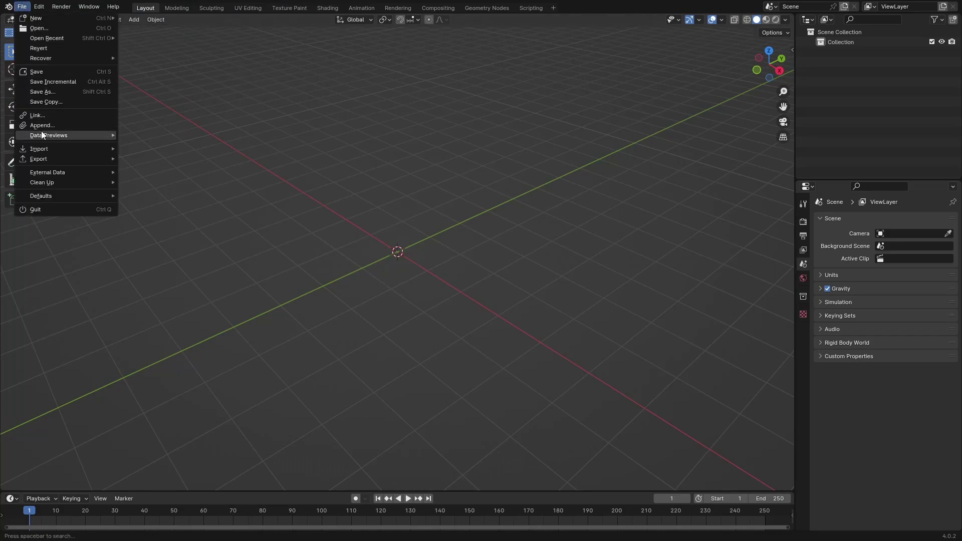
mouse_move(43, 149)
left_click(155, 279)
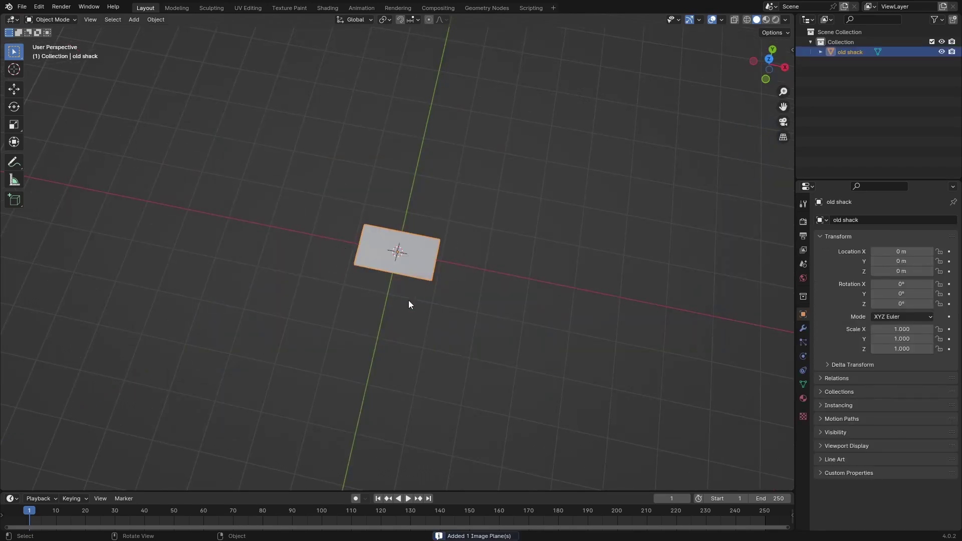
middle_click_drag(408, 300, 461, 300)
scroll(462, 299, "up", 3)
- Add a camera with cleared rotation and move it 2 m straight up above the shack plane
key("shift+a")
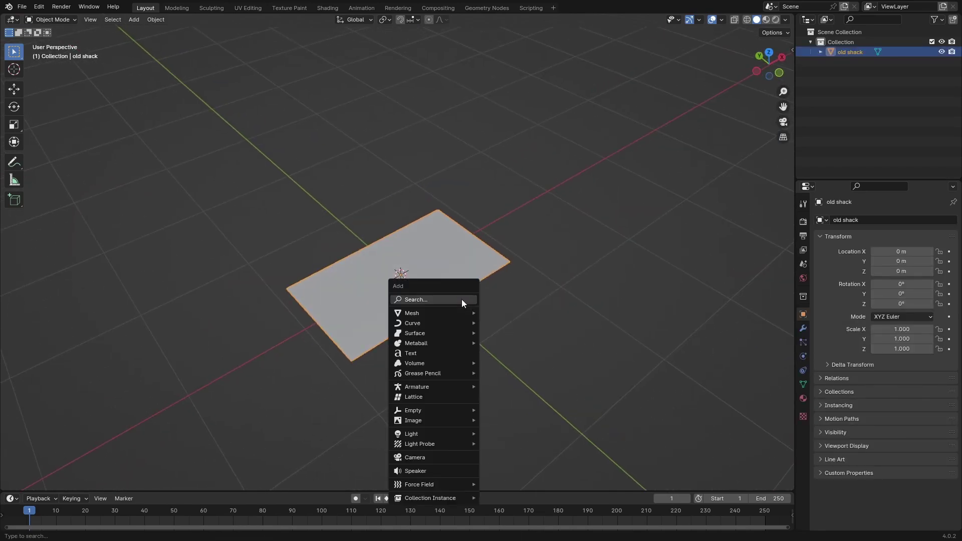
left_click(427, 458)
middle_click_drag(462, 385, 453, 362)
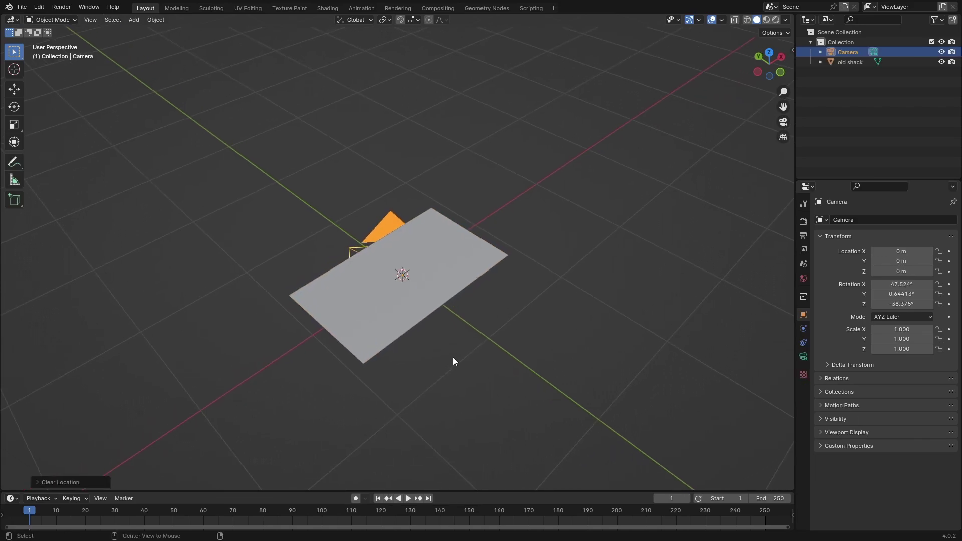
key("alt+r")
middle_click_drag(439, 365, 387, 383)
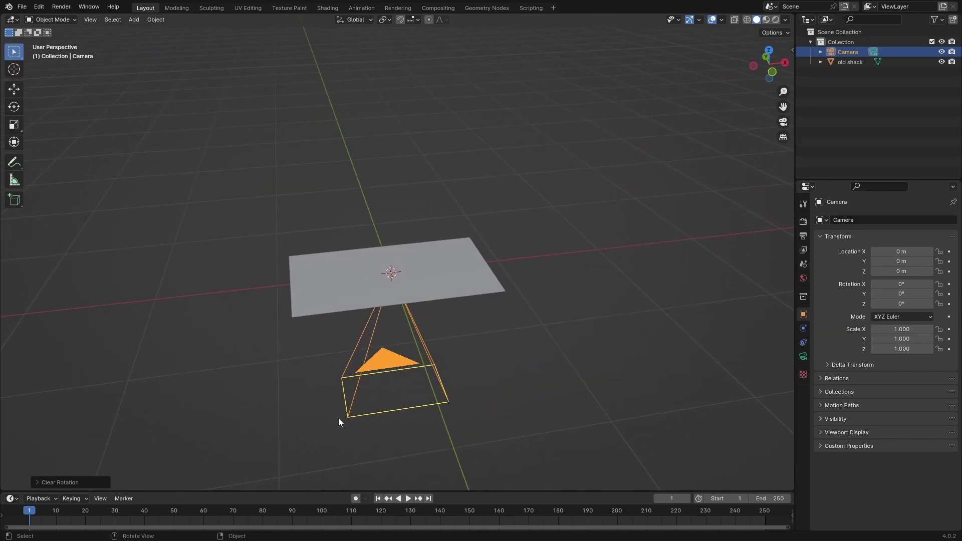
middle_click_drag(341, 425, 374, 414)
key("g")
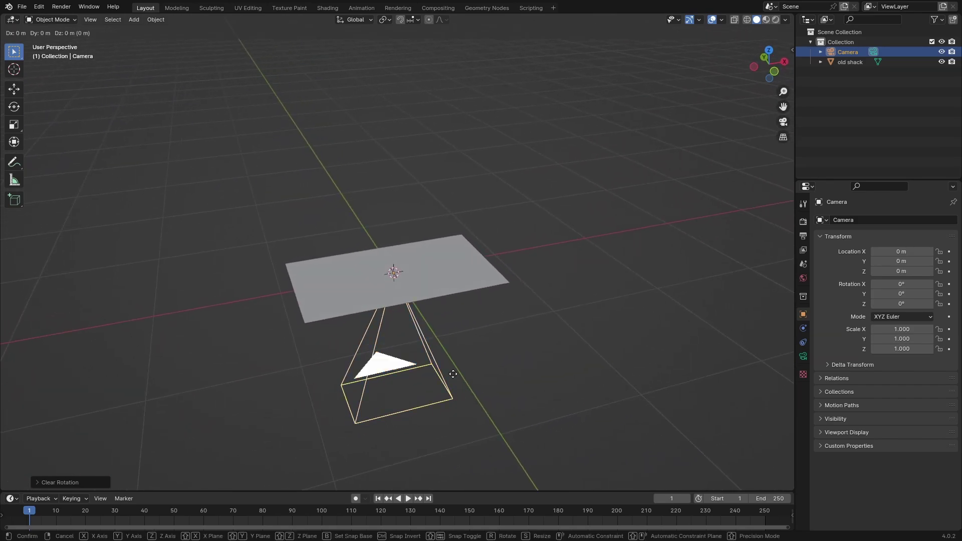
key("z")
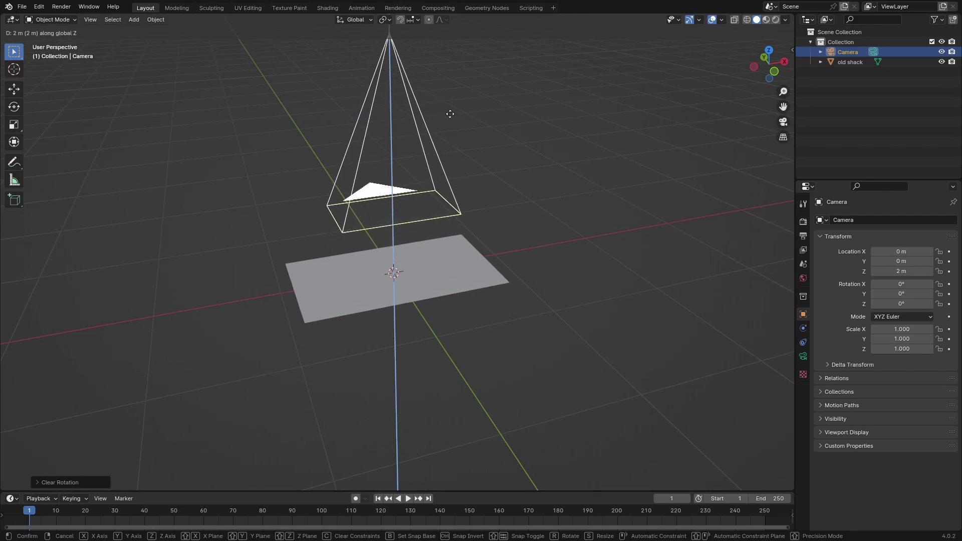
left_click(450, 114)
middle_click_drag(453, 134, 650, 341)
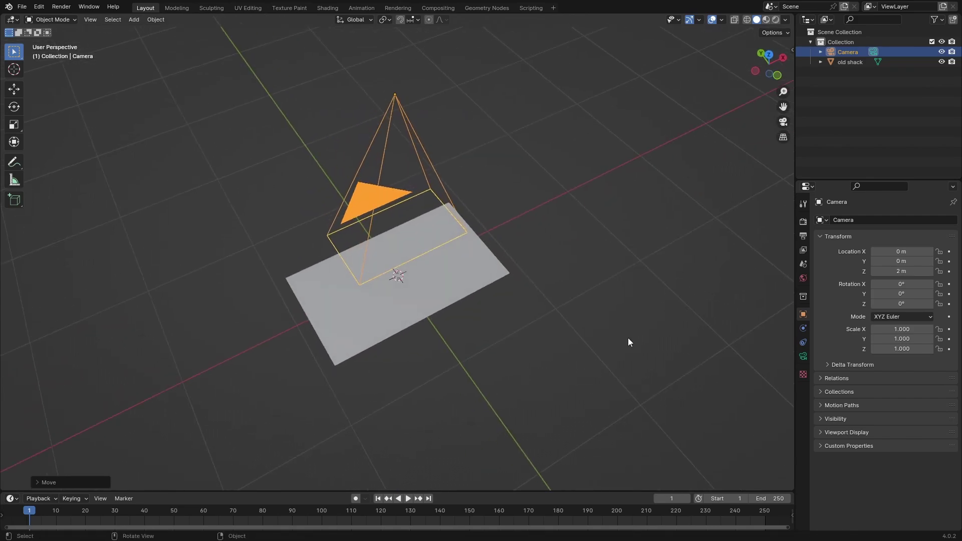
- Switch the viewport to Rendered shading and set the World background colour to black
left_click(777, 22)
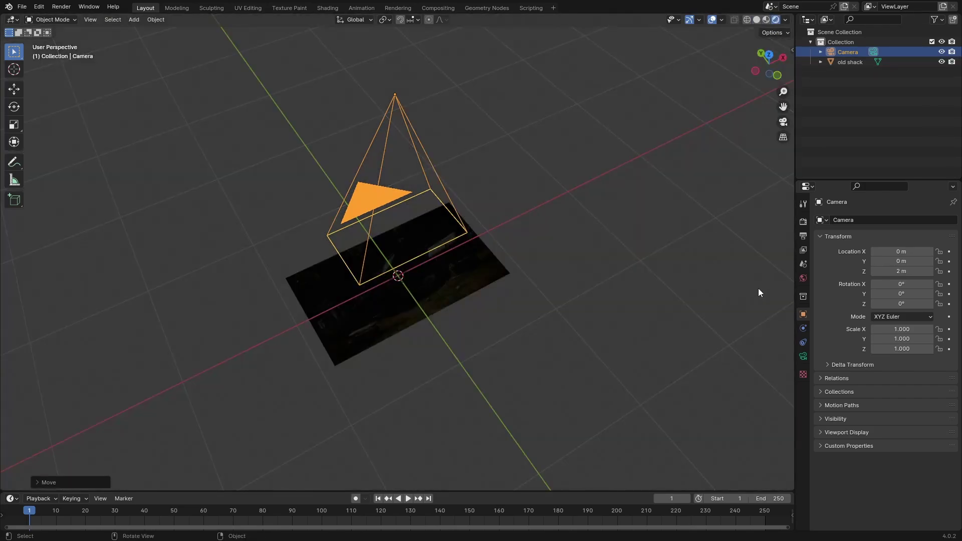
left_click(805, 224)
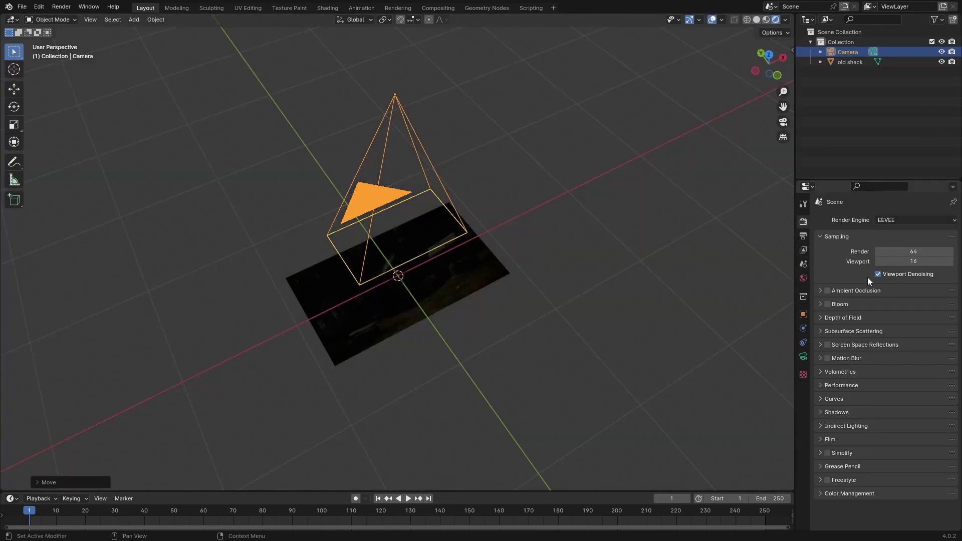
left_click(802, 278)
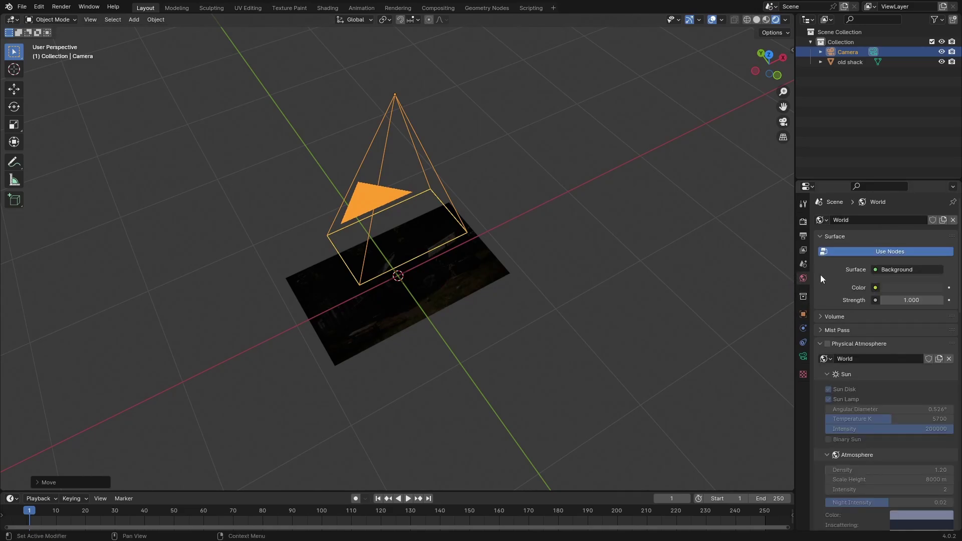
left_click(918, 287)
left_click_drag(936, 176, 923, 204)
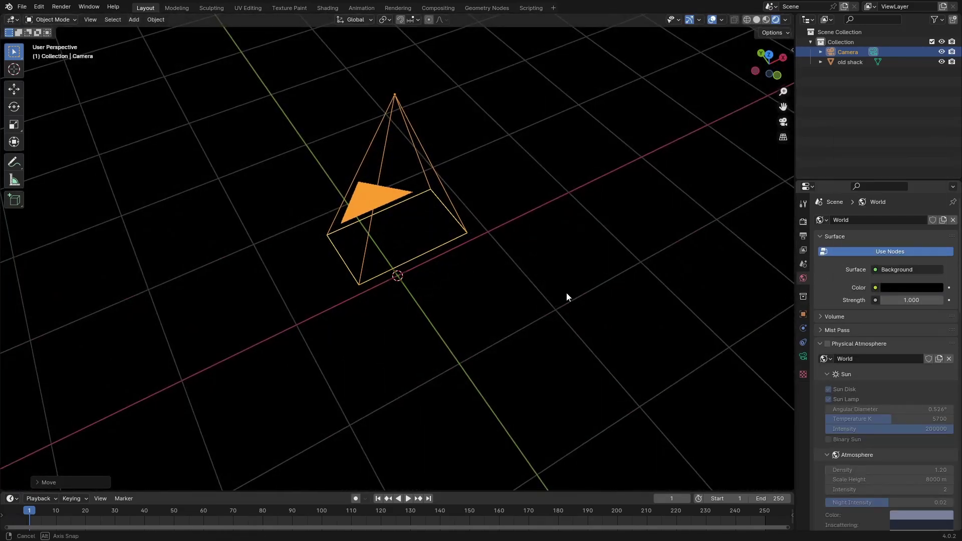
middle_click_drag(564, 298, 780, 244)
left_click(804, 221)
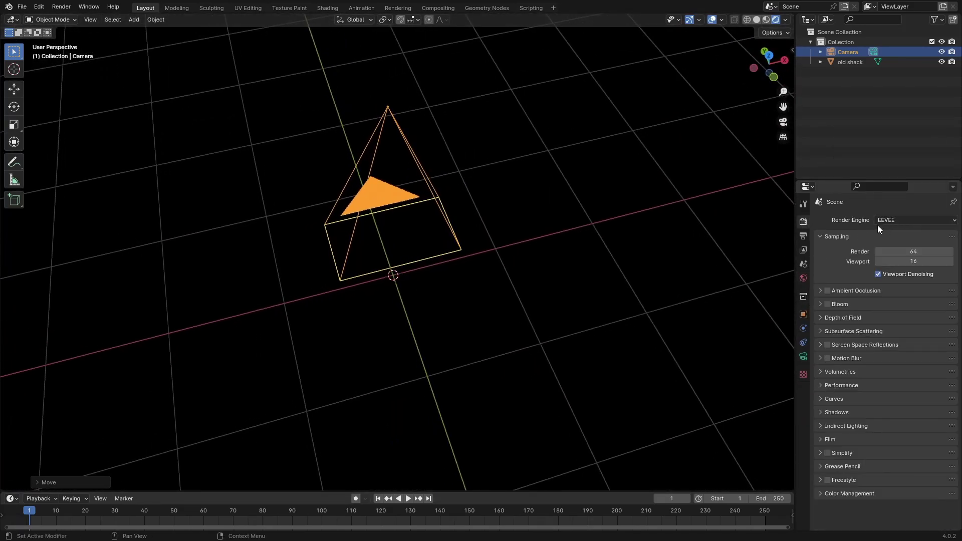
- Select the old shack plane and turn the timeline into an enlarged Shader Editor showing its nodes
left_click(393, 291)
middle_click_drag(393, 292, 170, 420)
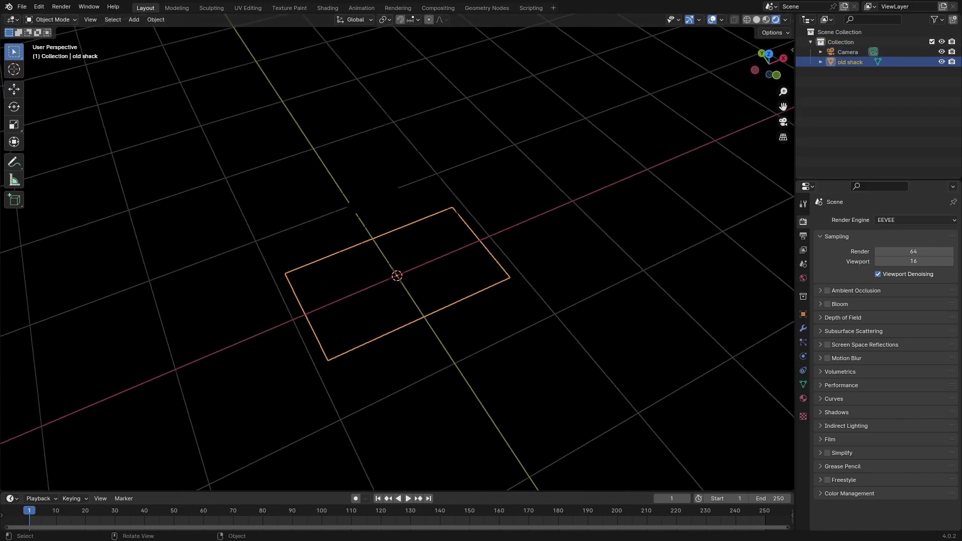
left_click(9, 498)
left_click(30, 464)
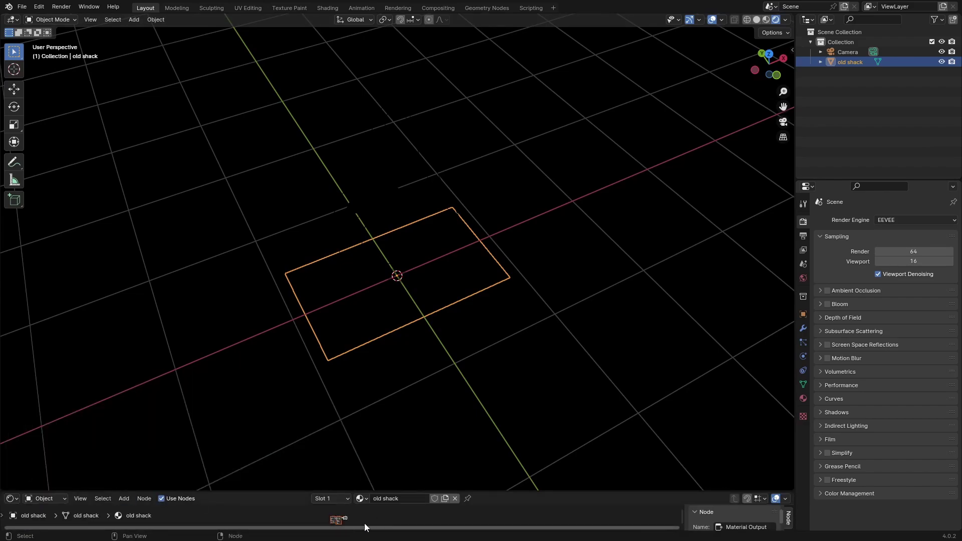
left_click_drag(286, 493, 287, 253)
scroll(290, 398, "up", 5)
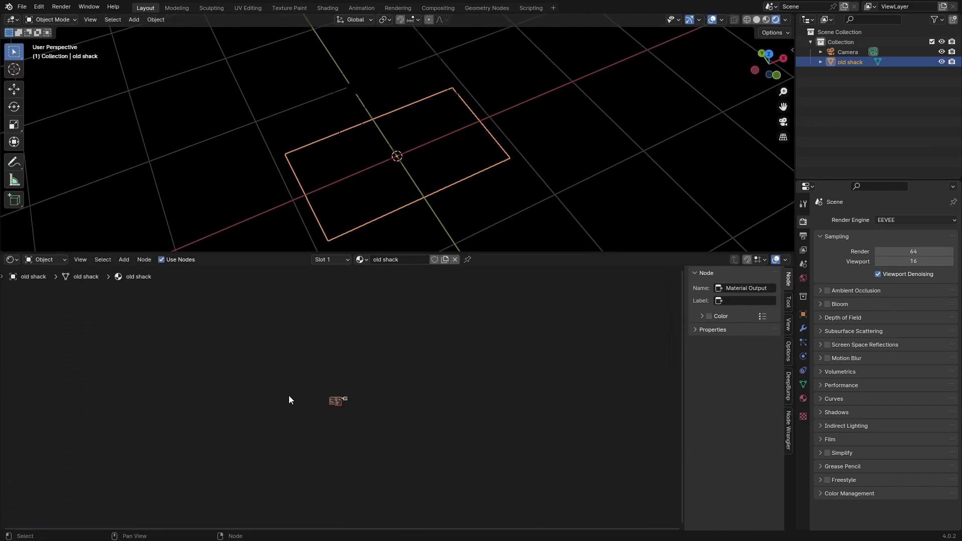
scroll(131, 403, "up", 3)
middle_click_drag(90, 392, 240, 365)
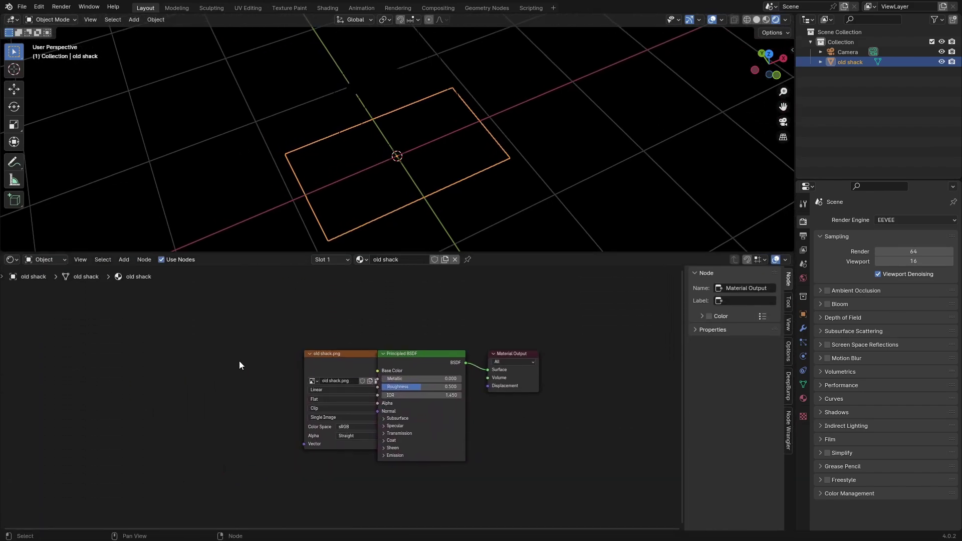
scroll(251, 358, "up", 3)
left_click_drag(270, 348, 129, 335)
- Replace the Principled BSDF with an Emission node between the image texture and Material Output
left_click_drag(371, 345, 362, 338)
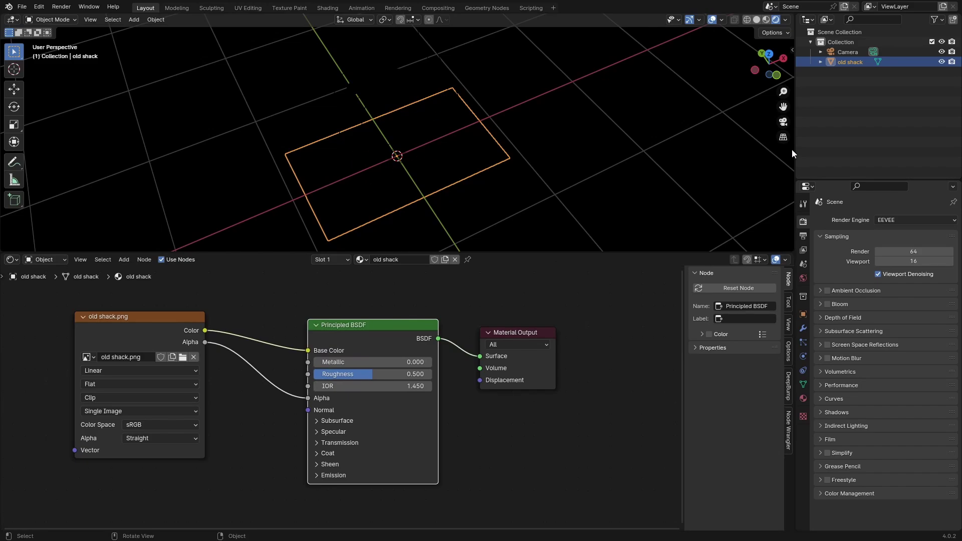
key("x")
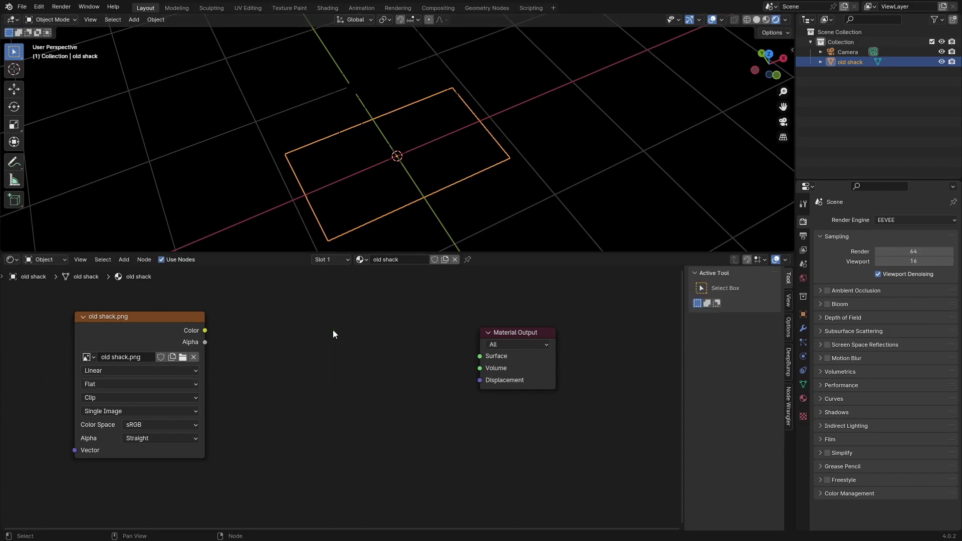
left_click(166, 333, "ctrl+shift")
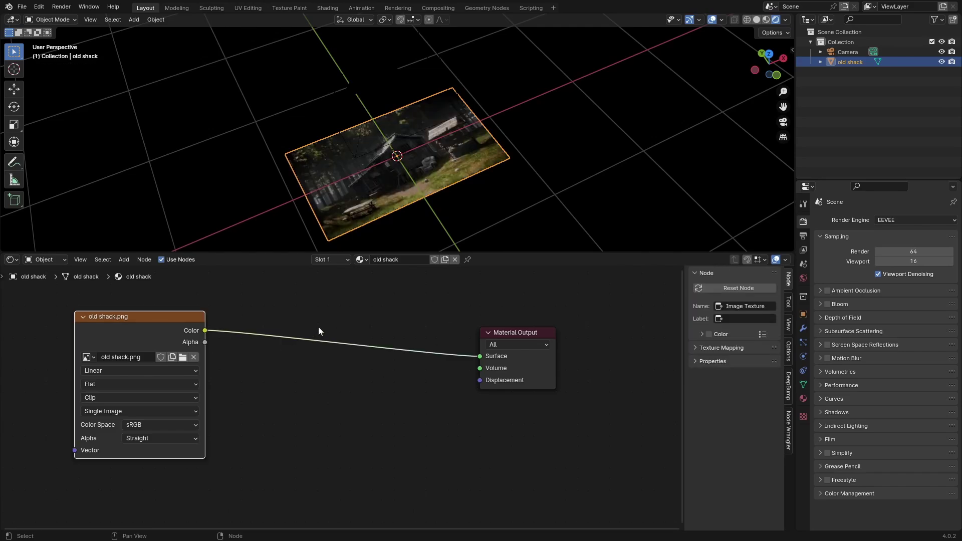
key("shift+a")
type("emis")
key("Return")
left_click(303, 331)
left_click_drag(351, 331, 417, 344)
- Tidy the nodes, shrink the Shader Editor and view the emissive plane through the camera
middle_click_drag(532, 190, 501, 211)
left_click_drag(289, 375, 297, 375)
middle_click_drag(499, 169, 483, 243)
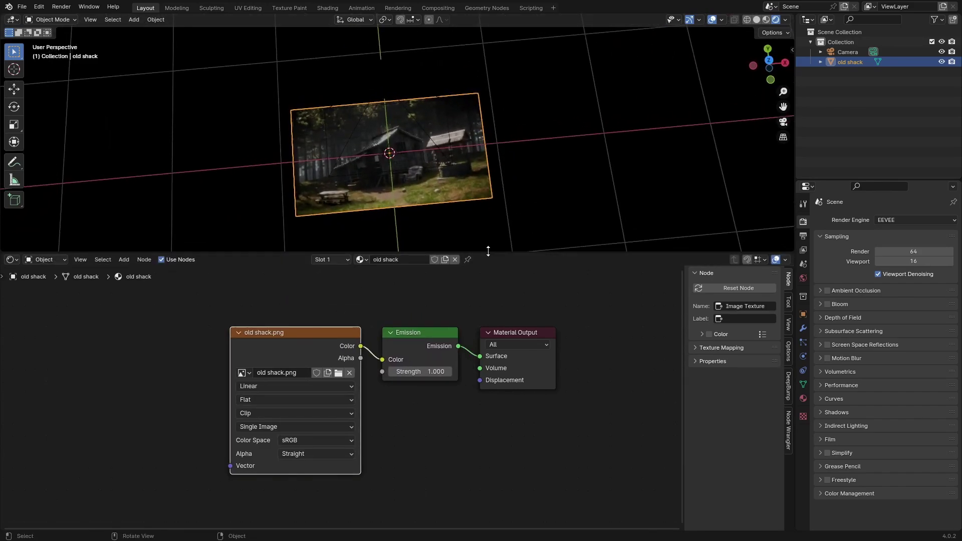
left_click_drag(488, 251, 488, 519)
scroll(465, 319, "up", 4)
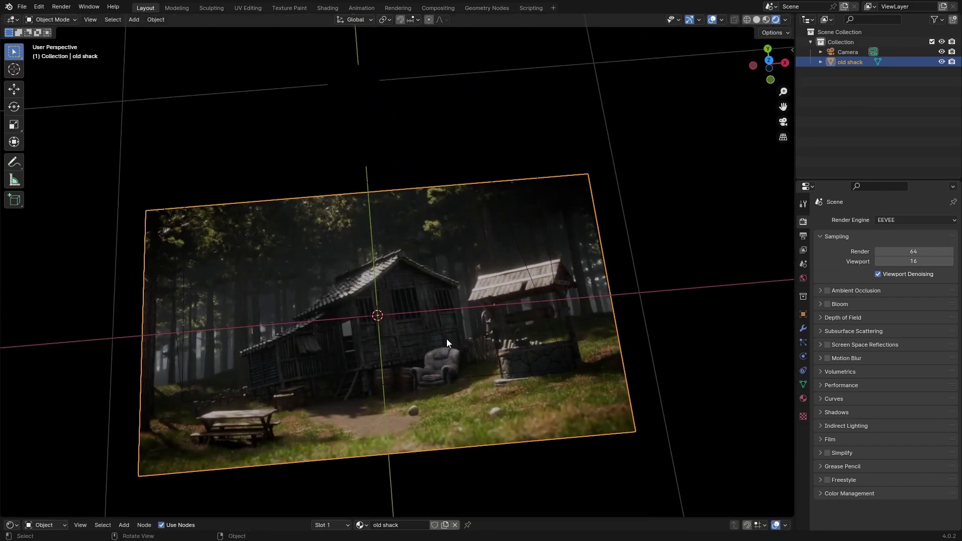
key("KP_0")
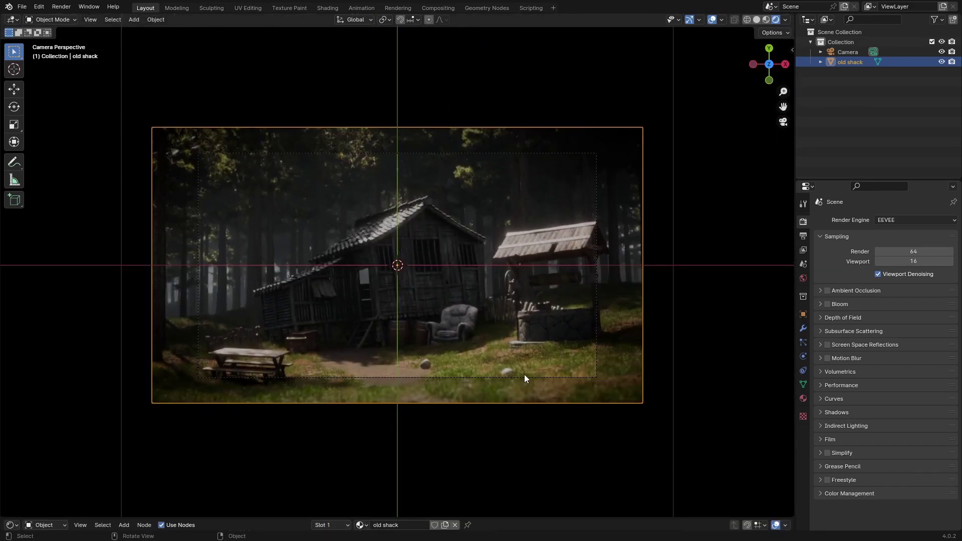
- In Edit Mode, cut 15 loop cuts and 8 perpendicular loop cuts into the plane
key("KP_0")
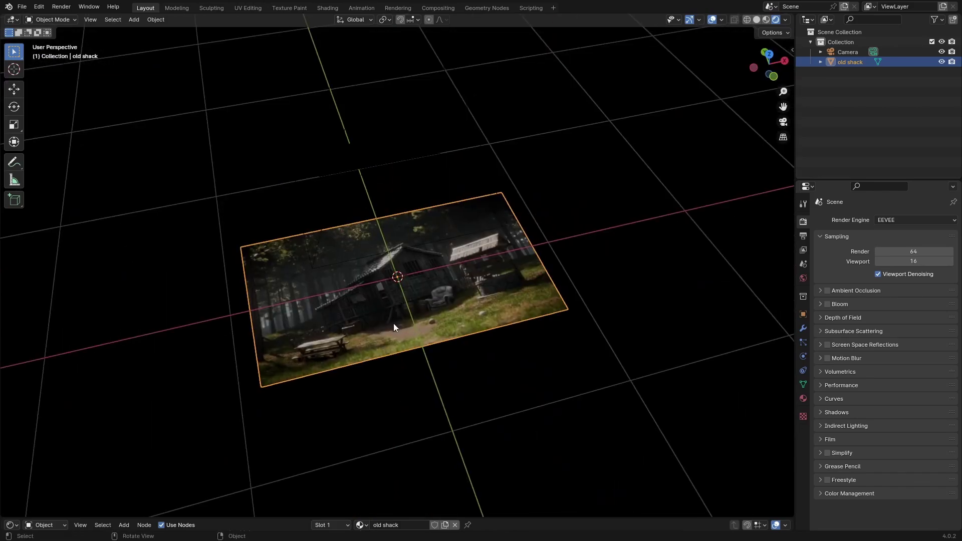
key("Tab")
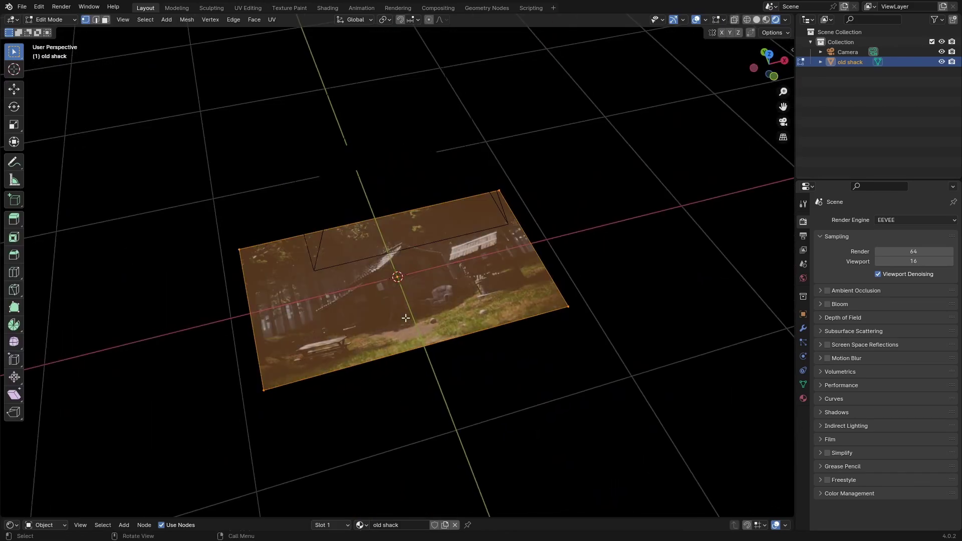
middle_click_drag(390, 326, 403, 345)
key("ctrl+r")
scroll(406, 347, "up", 12)
scroll(406, 348, "down", 8)
scroll(407, 348, "up", 7)
type("15")
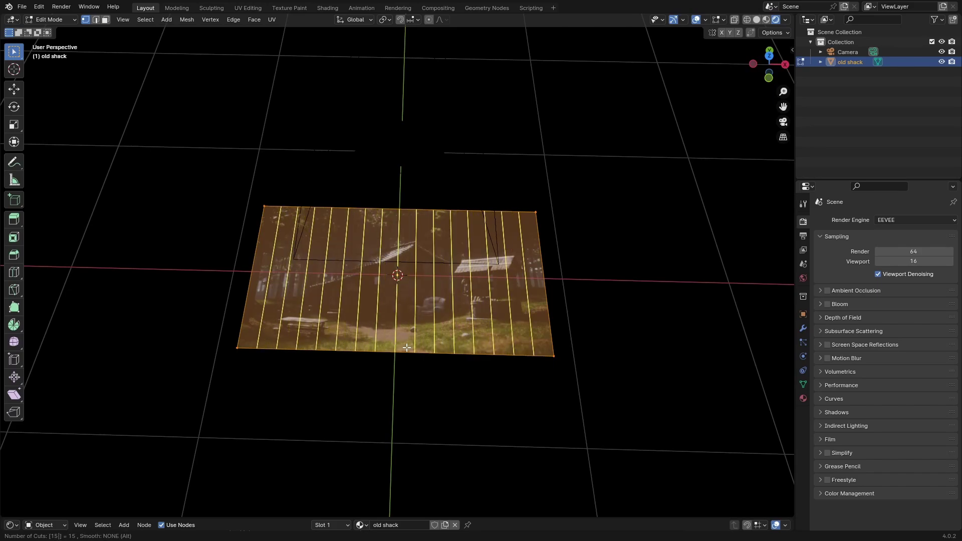
key("Return")
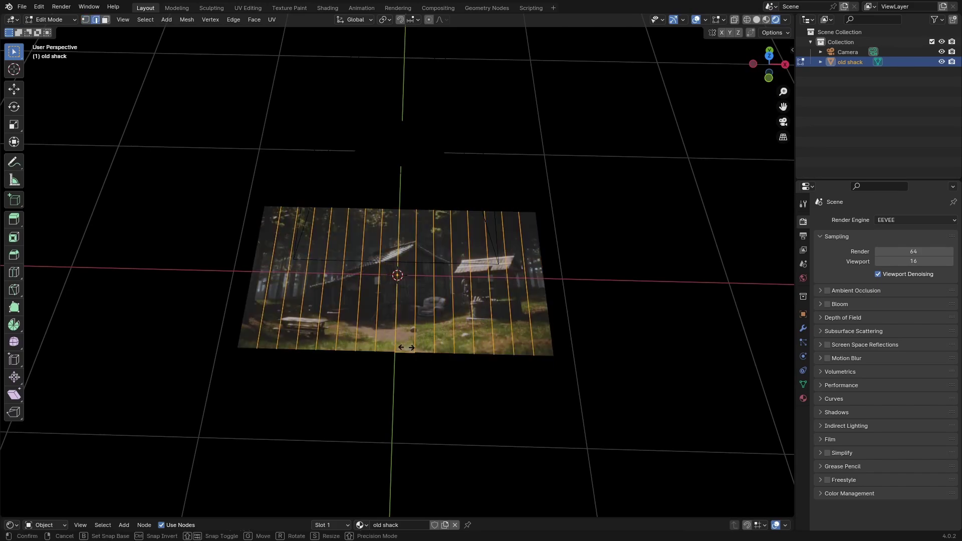
middle_click_drag(406, 347, 429, 318)
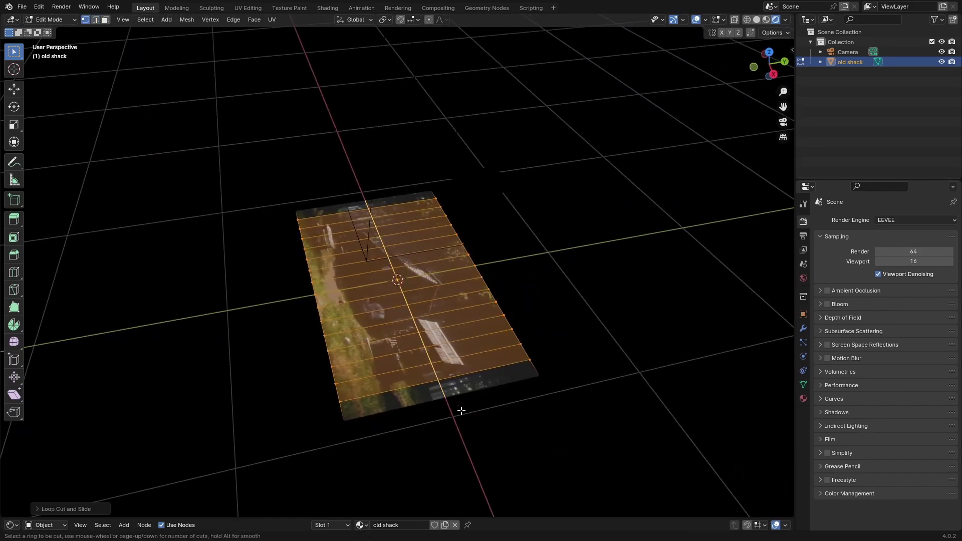
type("8")
key("Return")
- Select the whole mesh and subdivide it four times into a dense grid
key("a")
middle_click_drag(311, 369, 406, 394)
key("a")
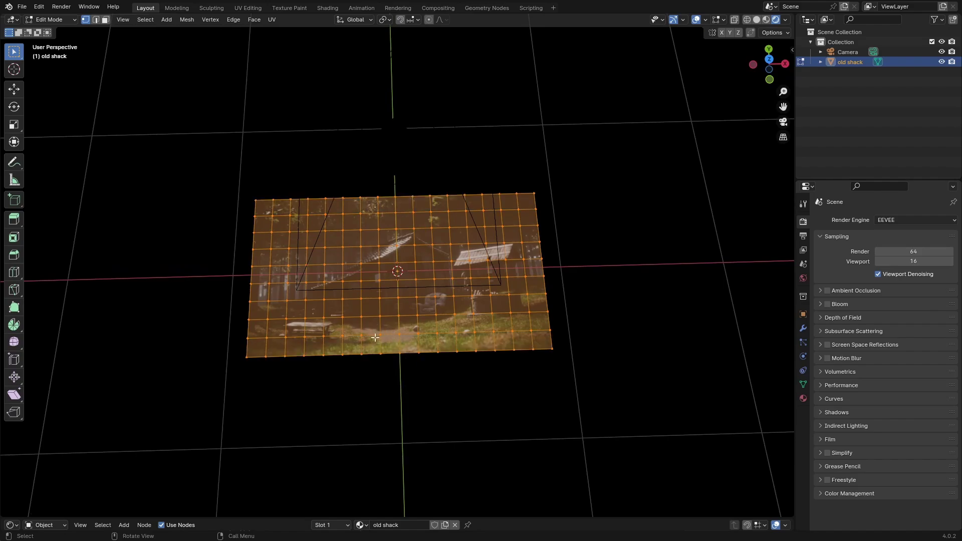
mouse_move(376, 324)
middle_mouse_down()
mouse_move(398, 292)
mouse_move(373, 311)
middle_mouse_up()
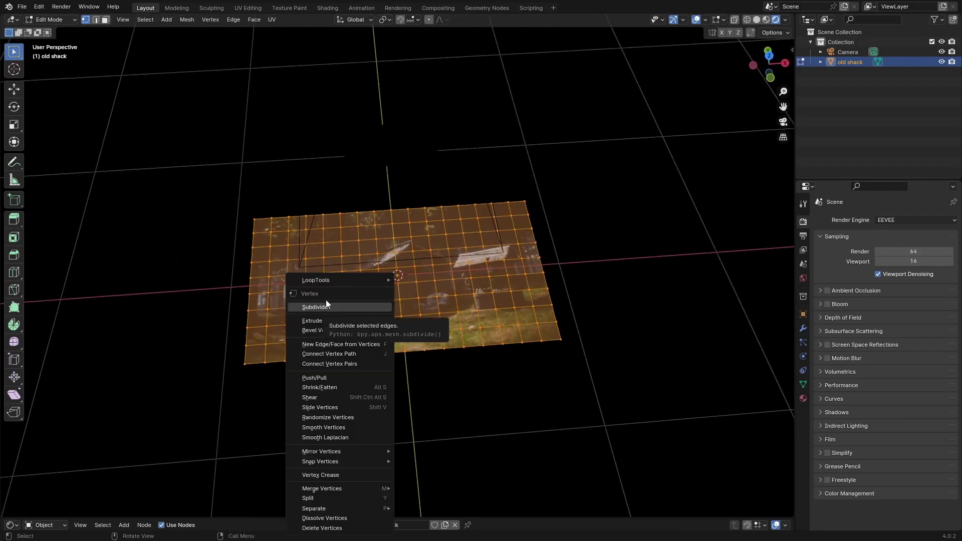
left_click(307, 307)
right_click(360, 306)
left_click(360, 306)
right_click(348, 307)
left_click(348, 306)
right_click(333, 307)
left_click(333, 307)
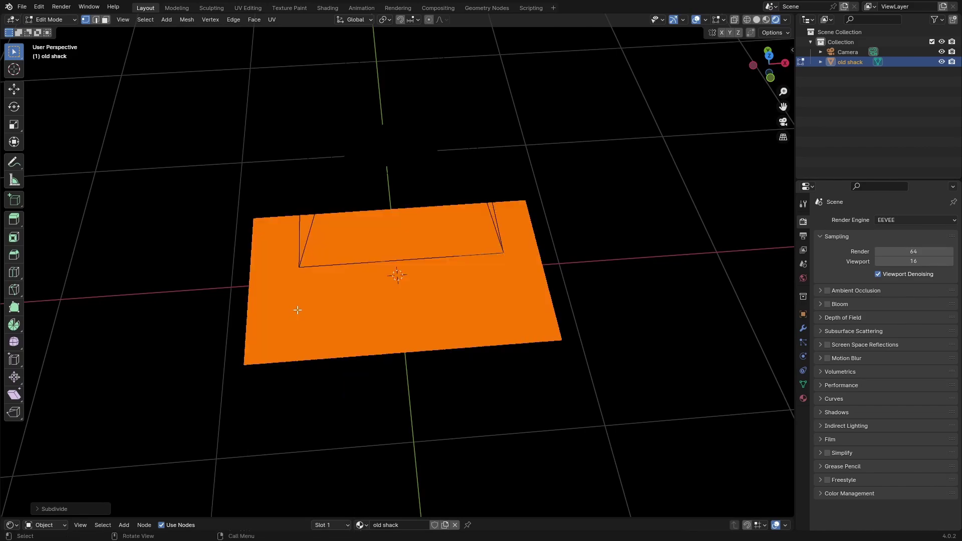
- Add a Displace modifier to the plane using depth_map.png as its image texture
key("Tab")
left_click(804, 328)
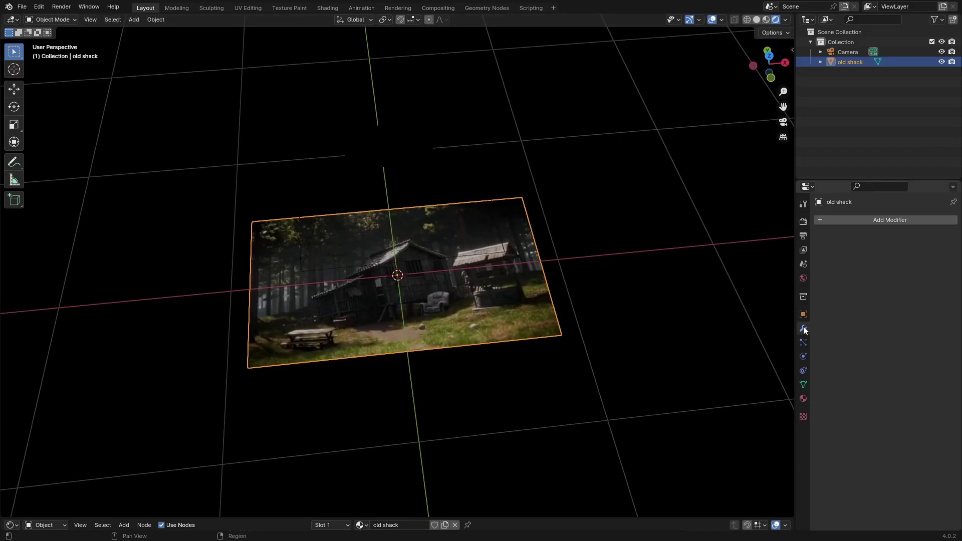
left_click(855, 220)
type("dis")
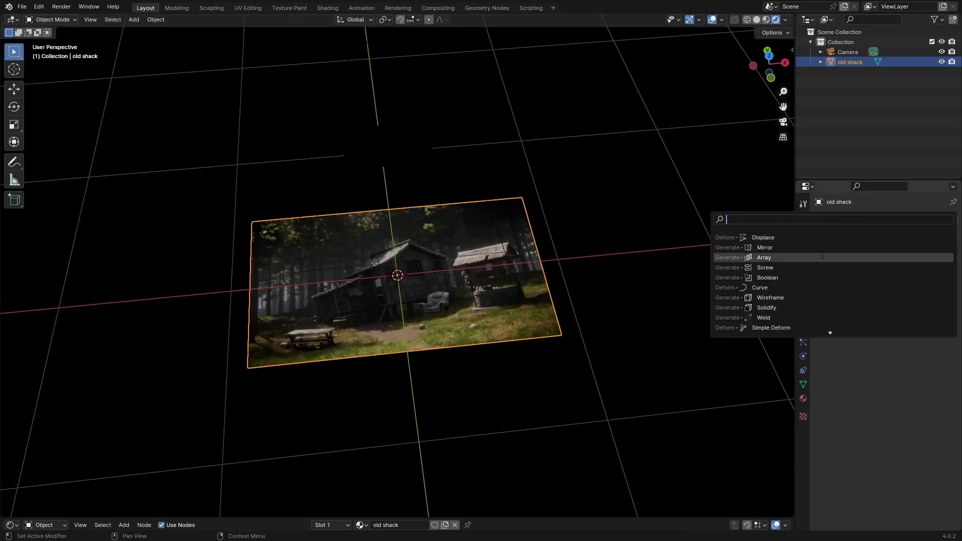
type("pl")
key("Return")
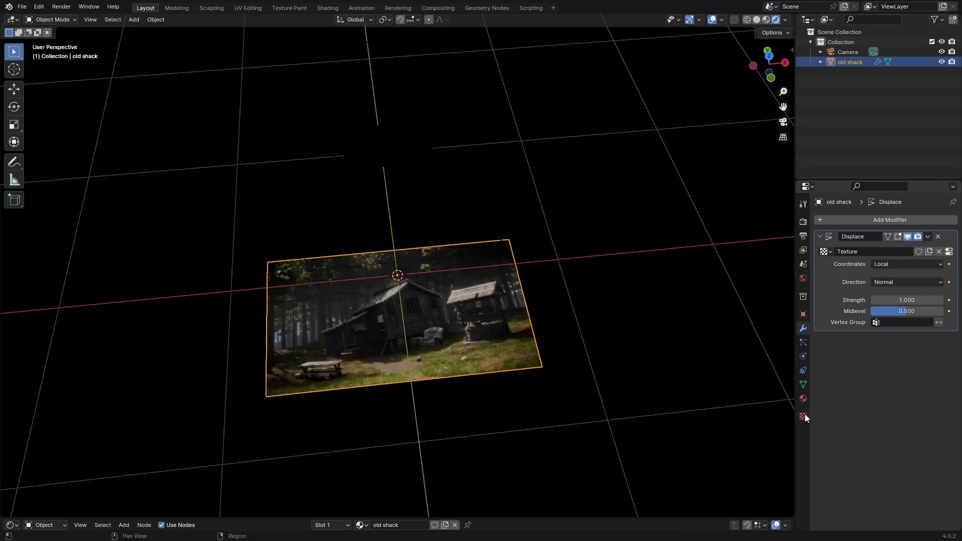
left_click(804, 415)
left_click(916, 398)
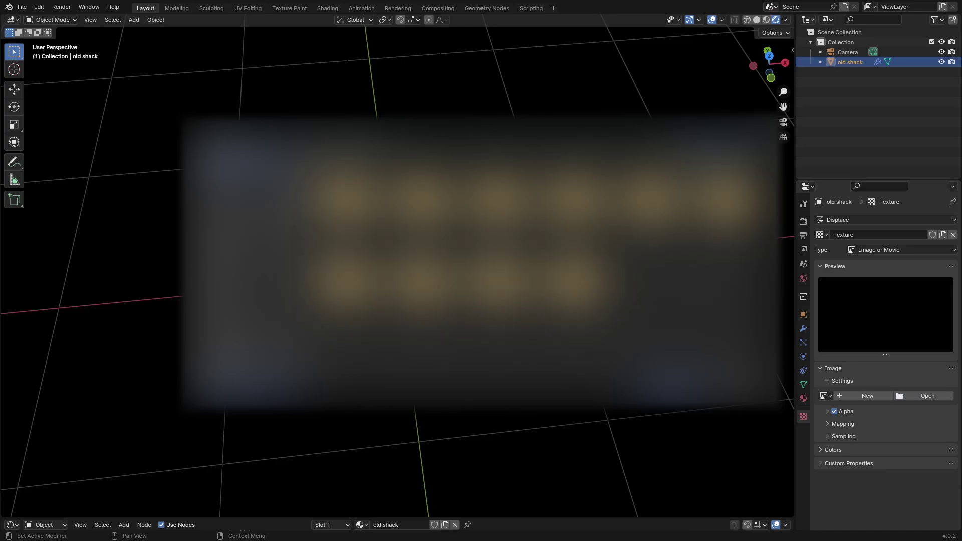
double_click(346, 201)
- Add a level-2 Subdivision modifier and un-subdivide the mesh in Edit Mode to lighten it
middle_click_drag(425, 314, 402, 304)
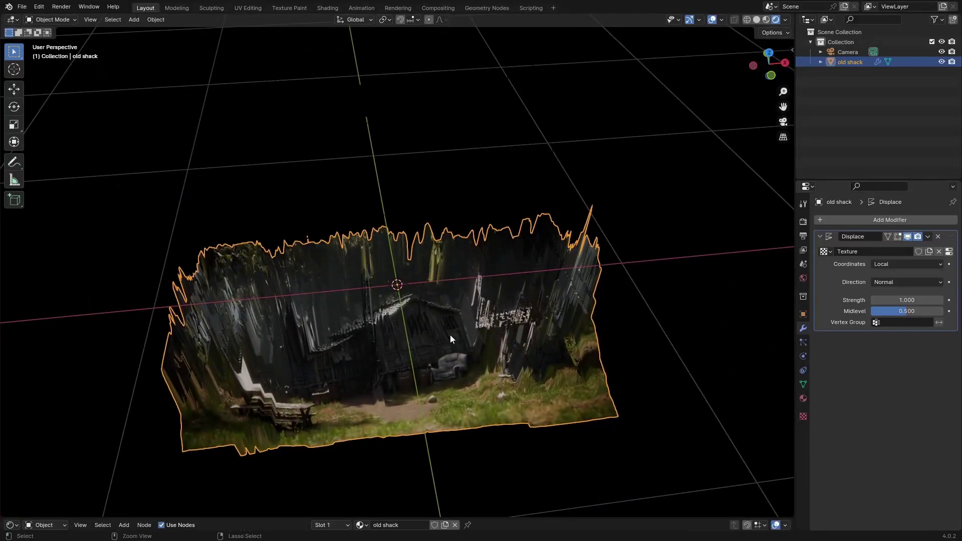
key("ctrl+2")
middle_click_drag(497, 331, 500, 346)
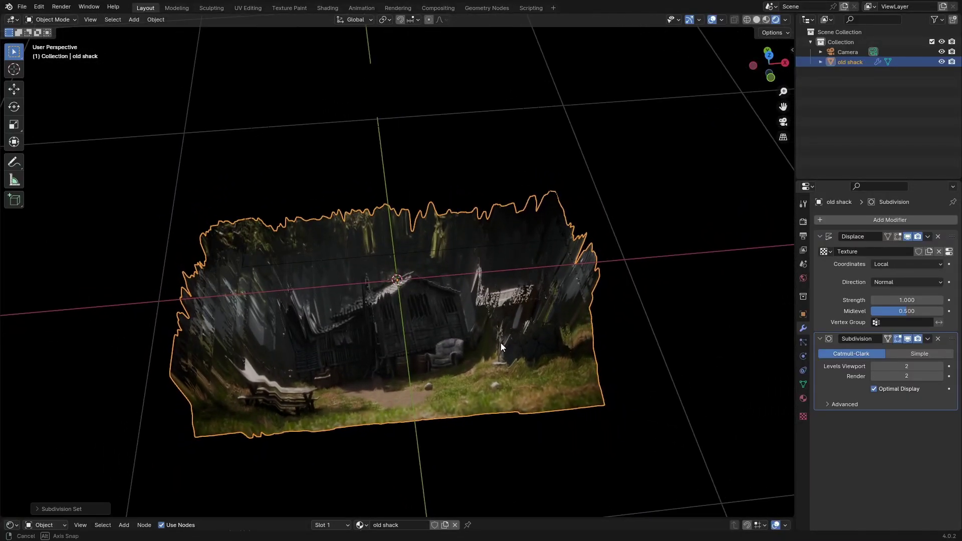
middle_click_drag(426, 326, 350, 342)
middle_click_drag(407, 330, 398, 312)
key("ctrl+1")
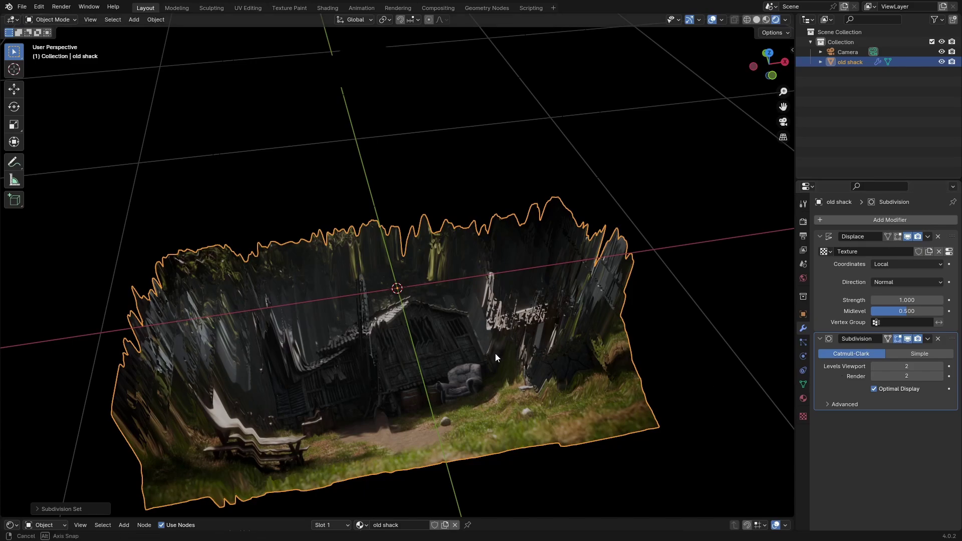
middle_click_drag(545, 318, 634, 335)
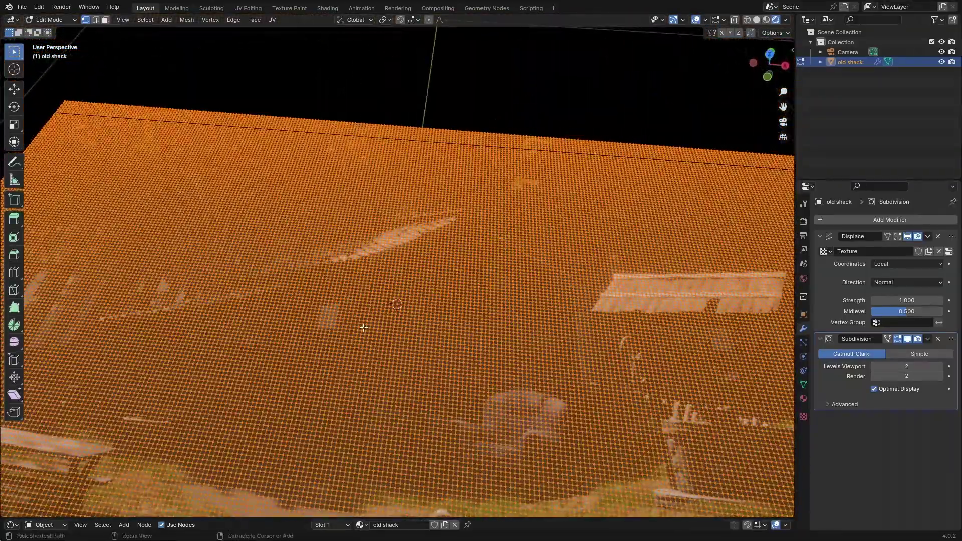
key("ctrl+e")
left_click(317, 359)
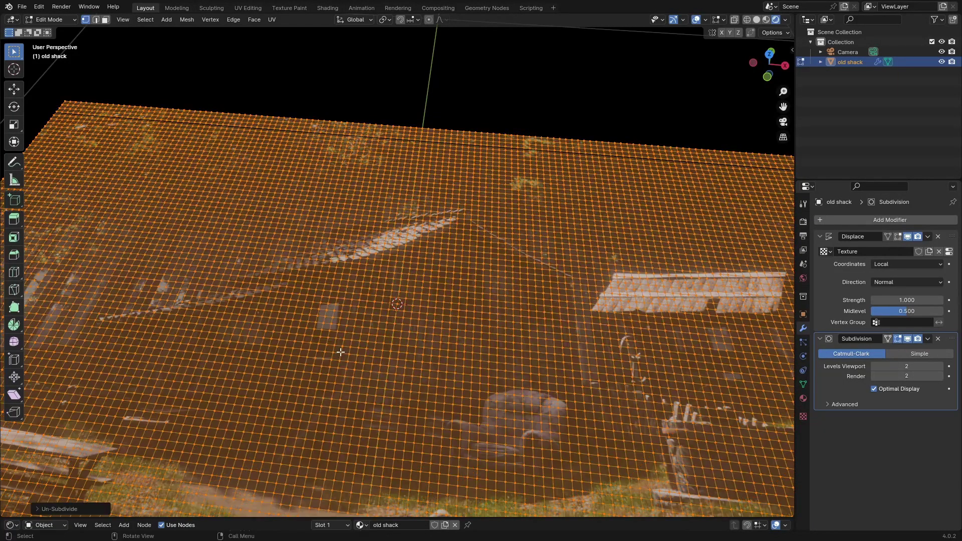
scroll(351, 352, "down", 5)
key("Tab")
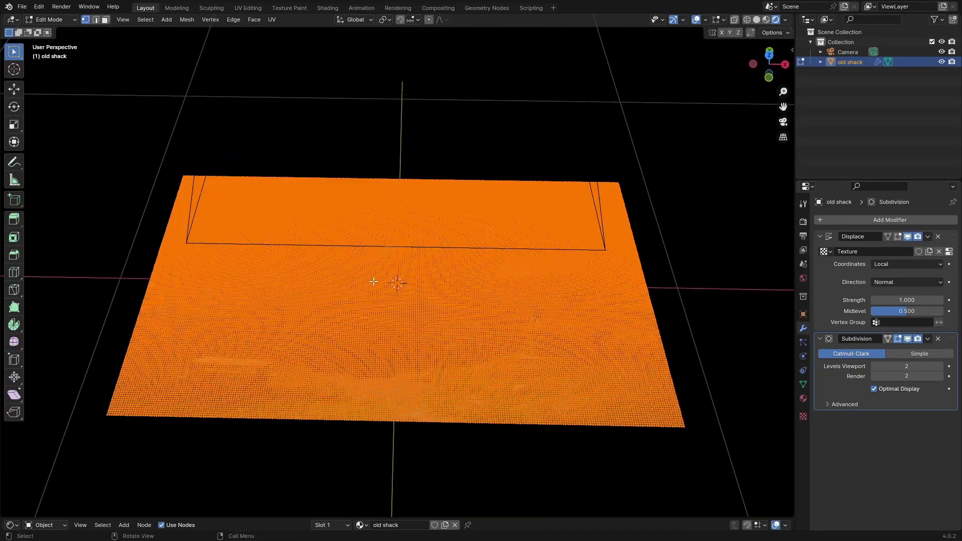
- Set the Displace strength to -1.000 to push the relief the other way
middle_click_drag(405, 281, 901, 305)
mouse_move(903, 300)
left_mouse_down()
mouse_move(887, 301)
mouse_move(903, 302)
left_mouse_up()
key("Return")
middle_click_drag(401, 175, 545, 323)
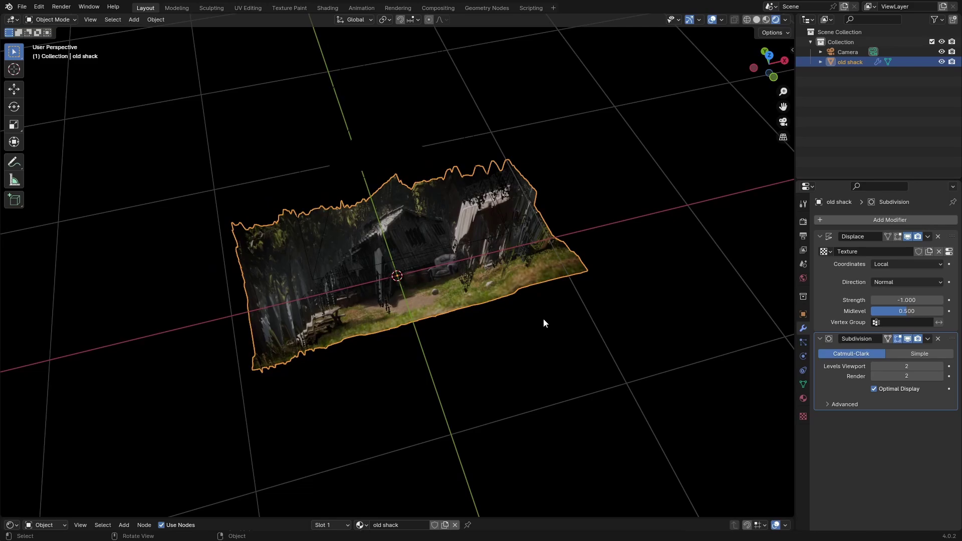
- Look through the camera and switch its Lens Type to Orthographic
key("KP_0")
left_click(596, 189)
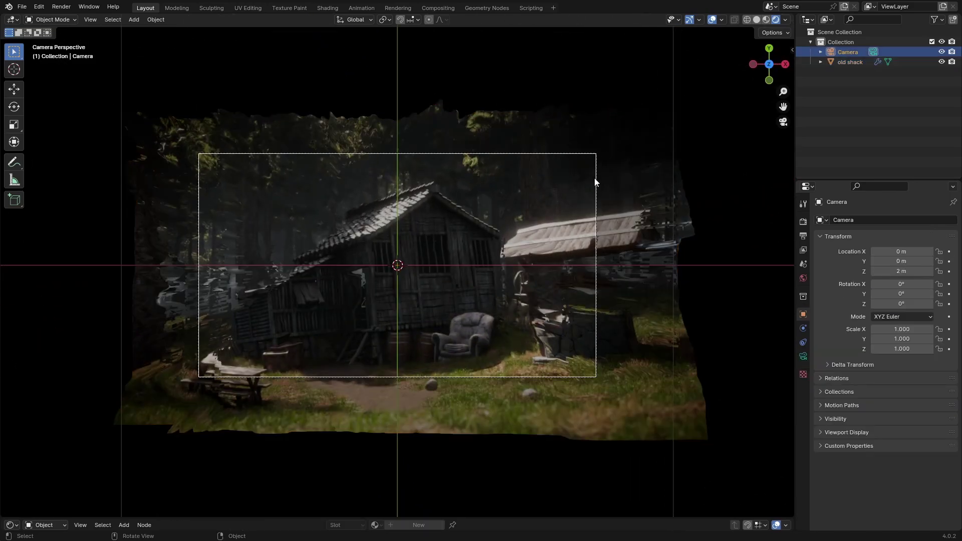
key("Home")
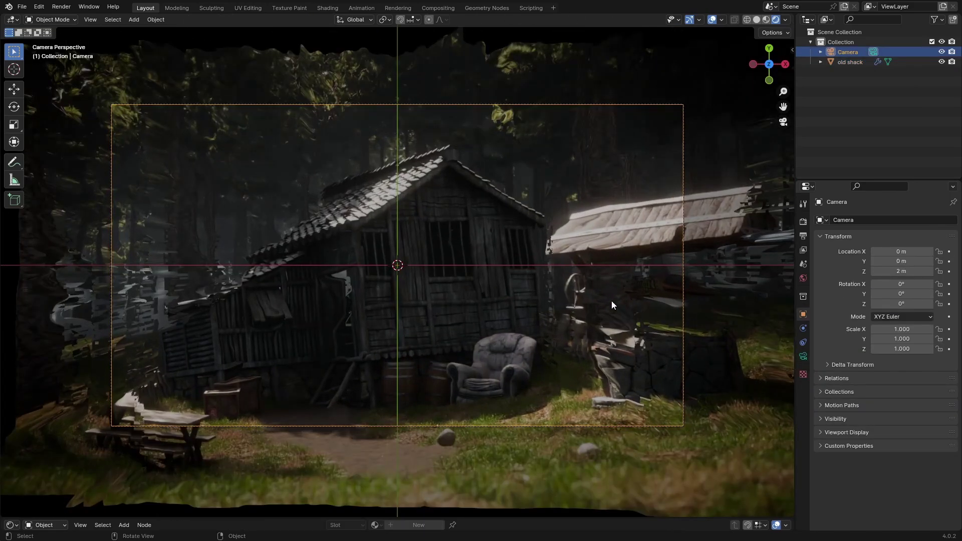
scroll(612, 305, "down", 3)
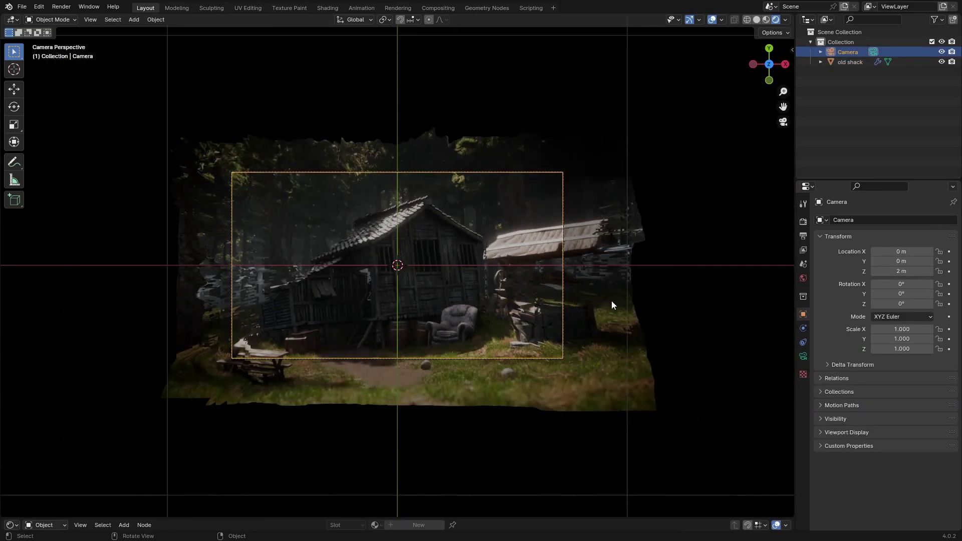
left_click(804, 356)
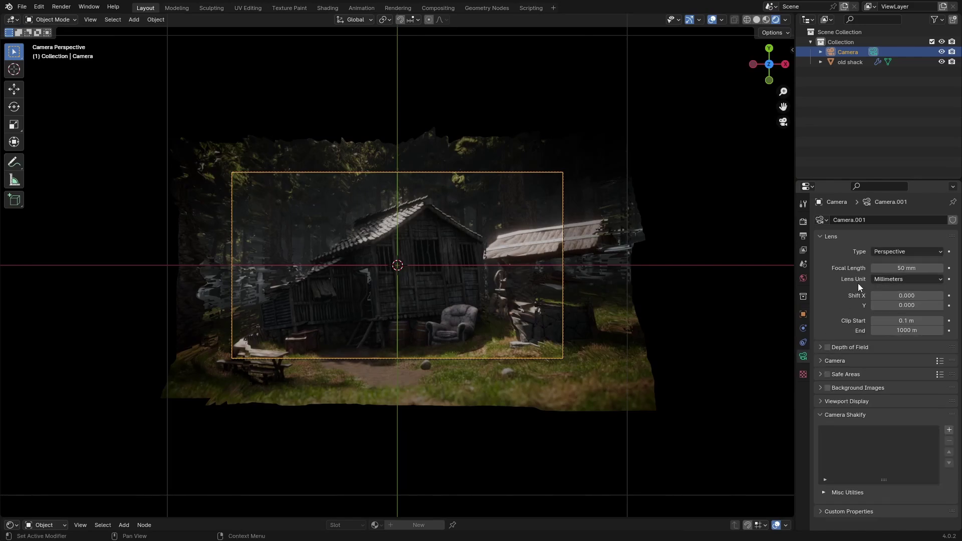
left_click(888, 251)
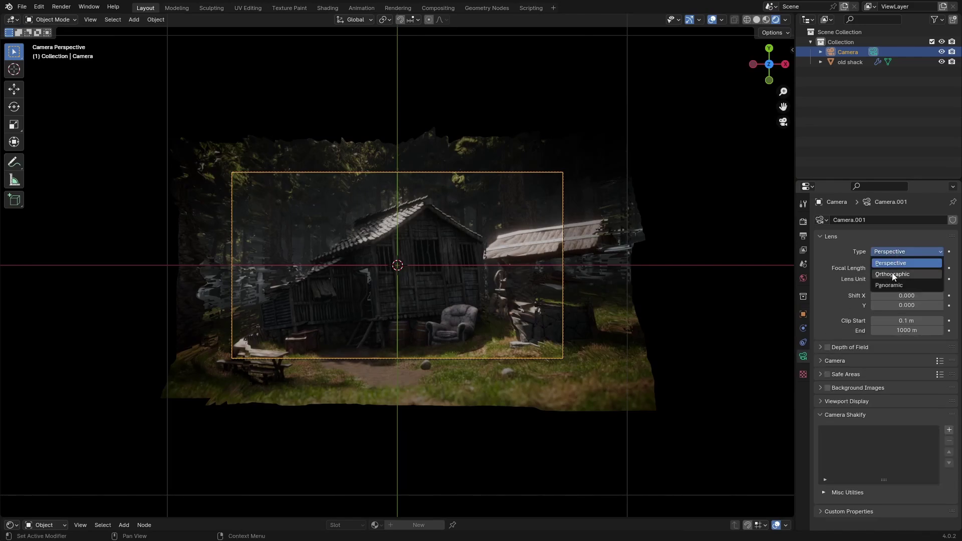
left_click(893, 274)
- Lower the orthographic scale to 1.560 to frame the shack, keeping the camera level
scroll(602, 361, "up", 1)
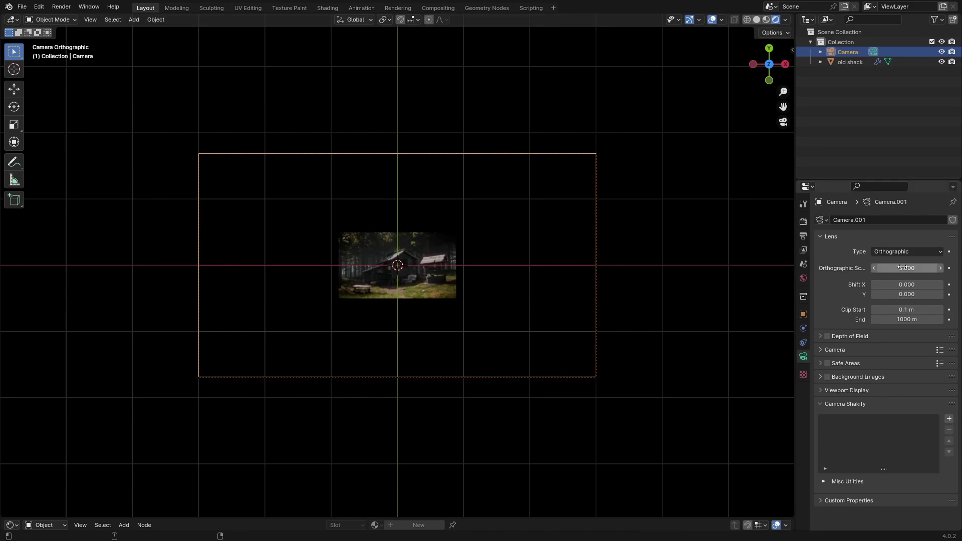
left_click_drag(903, 268, 871, 267)
scroll(539, 325, "up", 2)
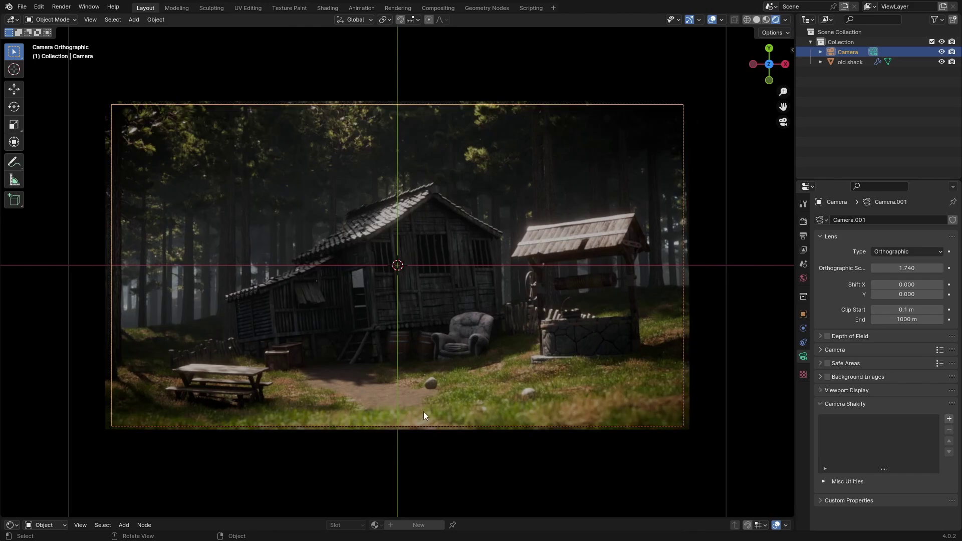
key("r")
key("r")
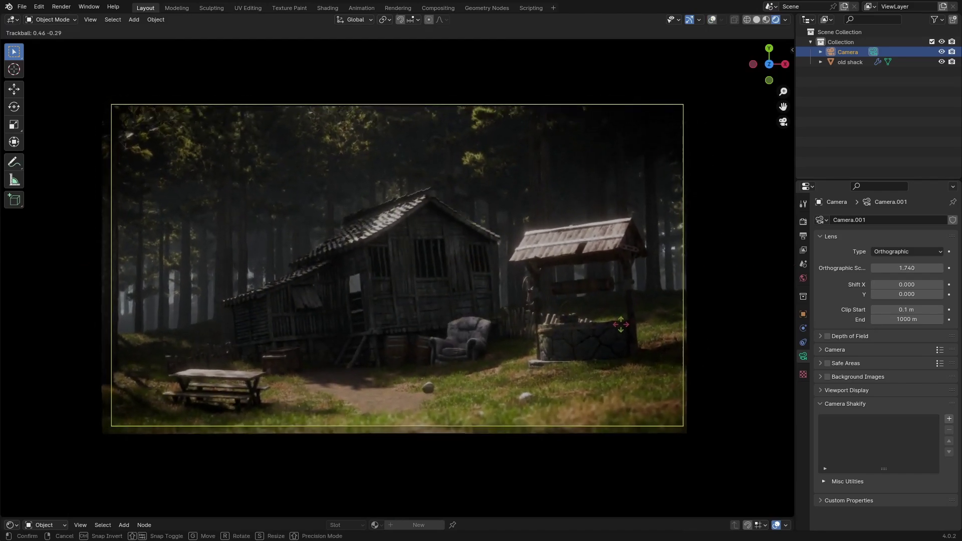
left_click(805, 322)
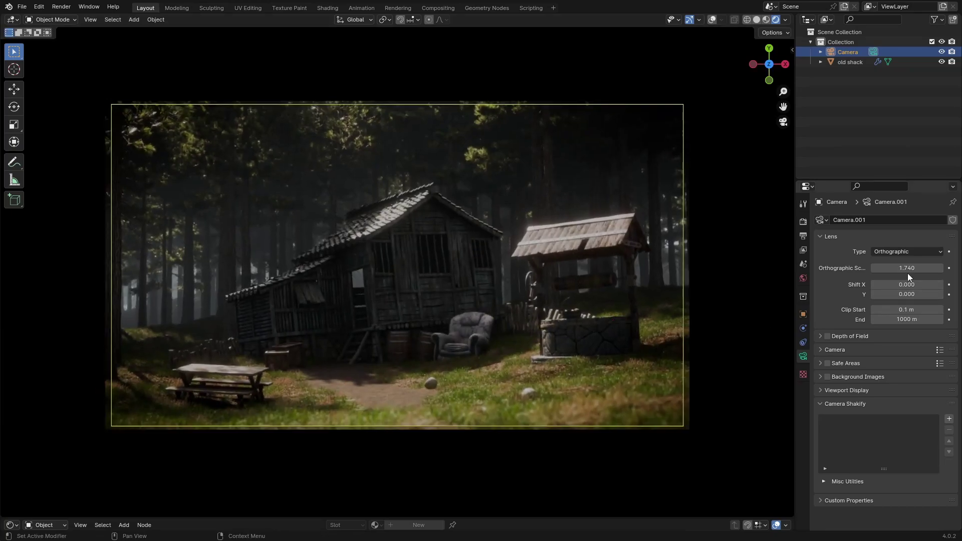
left_click_drag(910, 273, 873, 274)
key("r")
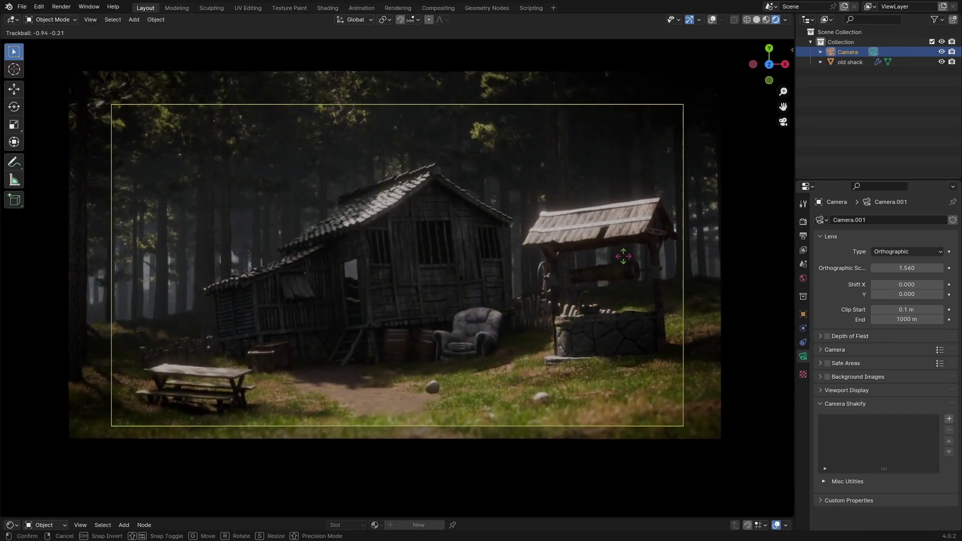
key("Escape")
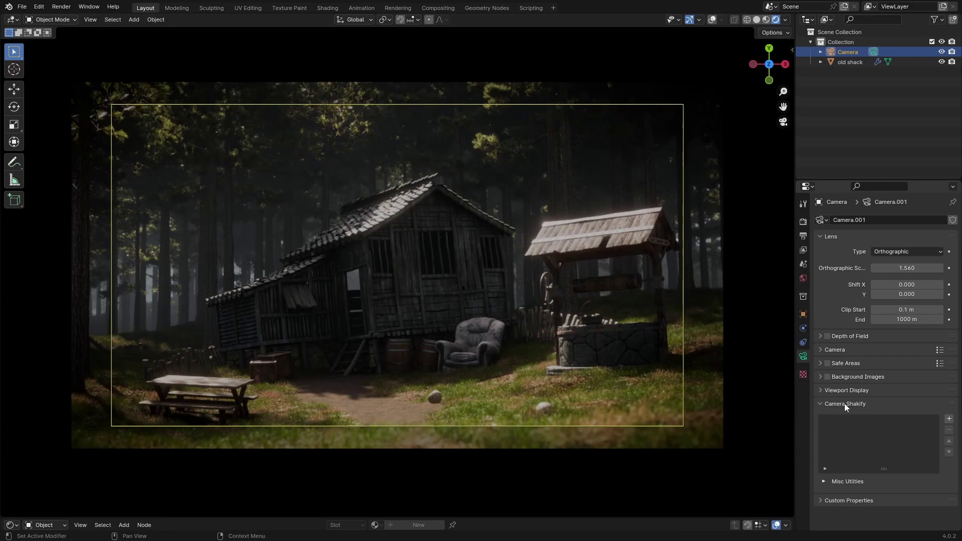
- Add a Camera Shakify shake with The Closeup preset and play it back
left_click(949, 419)
left_click(900, 482)
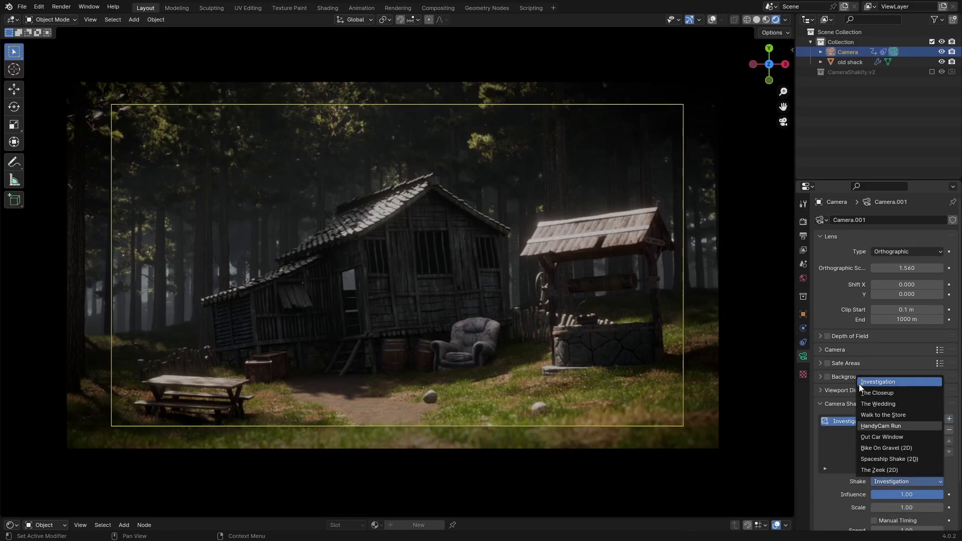
left_click(878, 394)
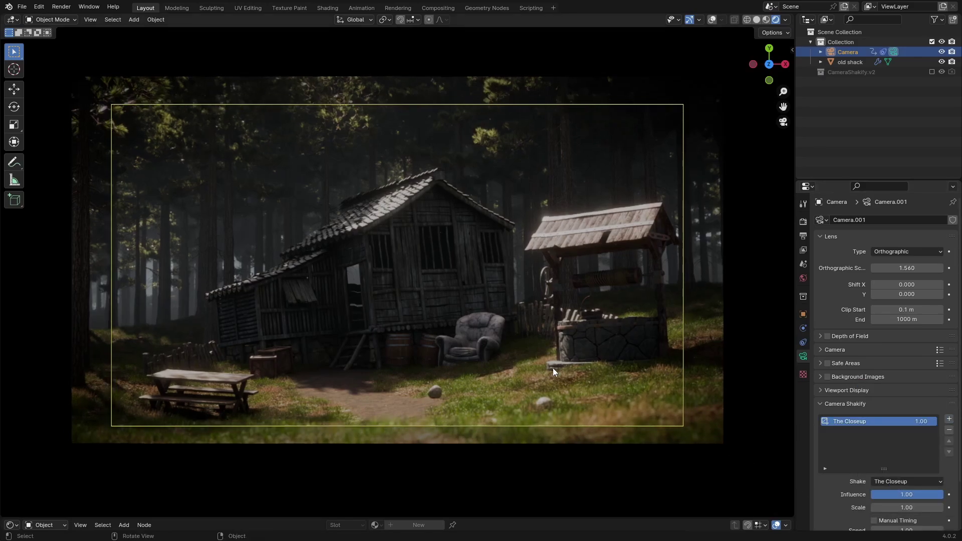
key("space")
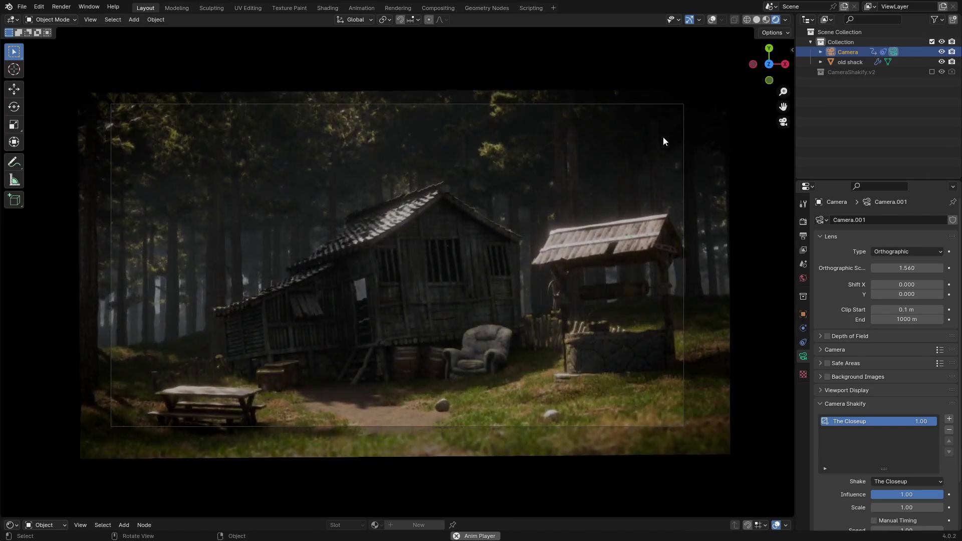
- Type -2 into the old shack's Displace Strength field and play the animation
left_click(577, 225)
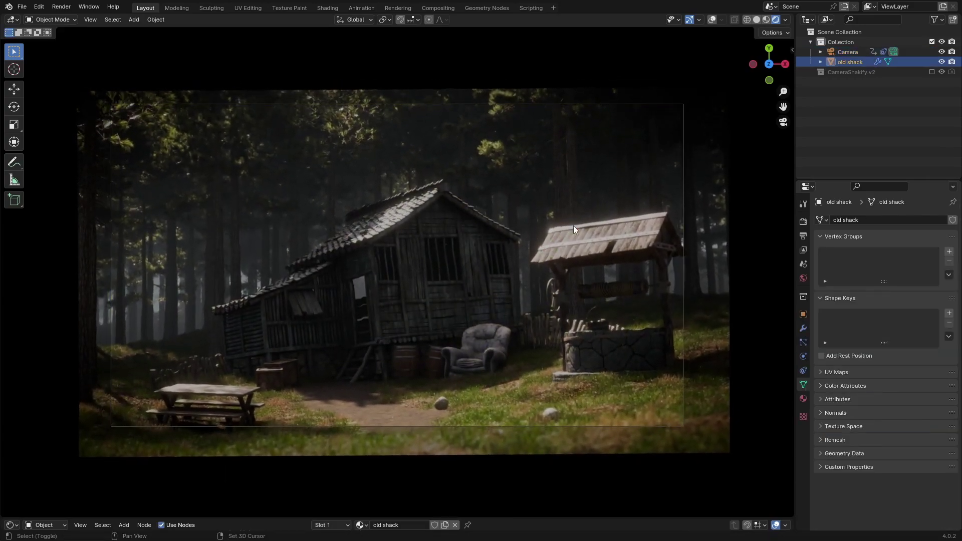
left_click(802, 330)
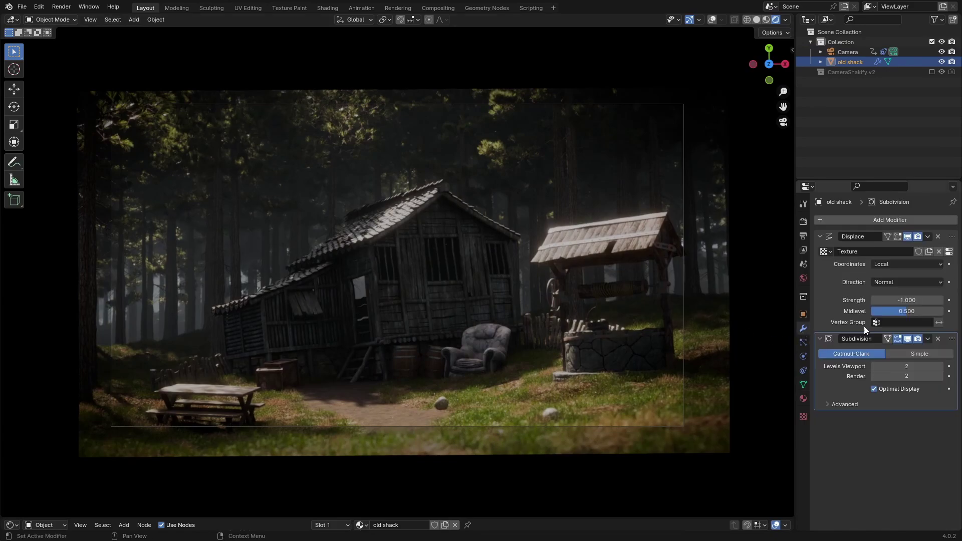
left_click_drag(907, 299, 882, 299)
left_click(898, 301)
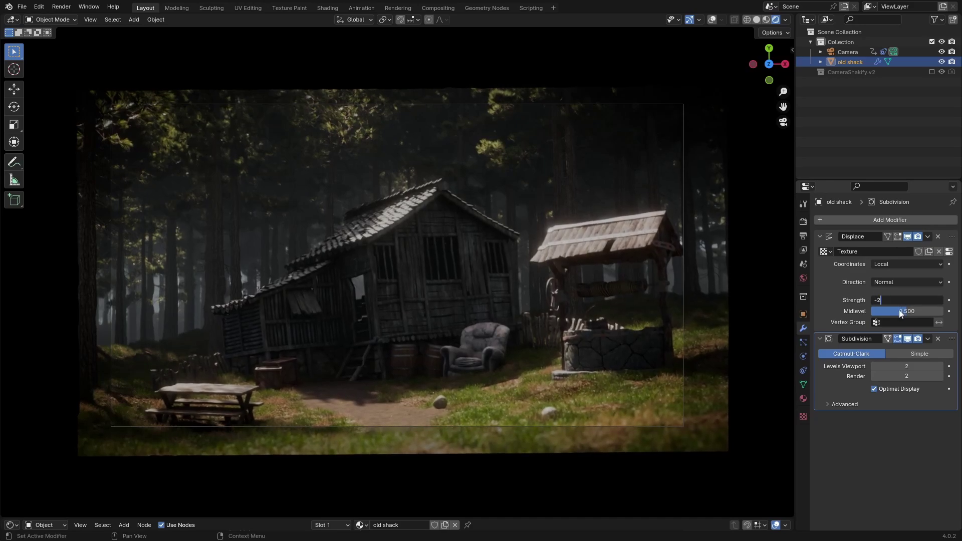
key("Return")
key("space")
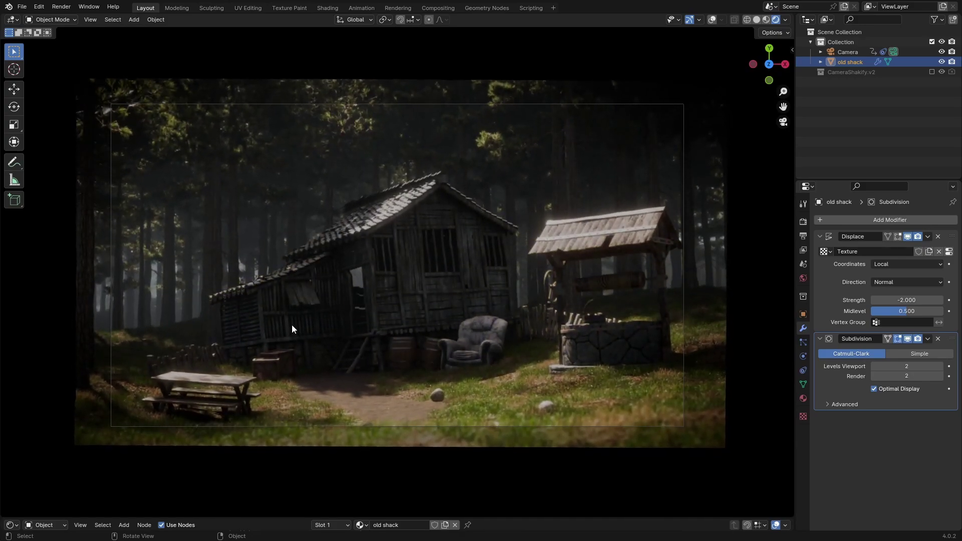
- Set the camera's Passepartout to 1.000 and play the shake animation
left_click(855, 50)
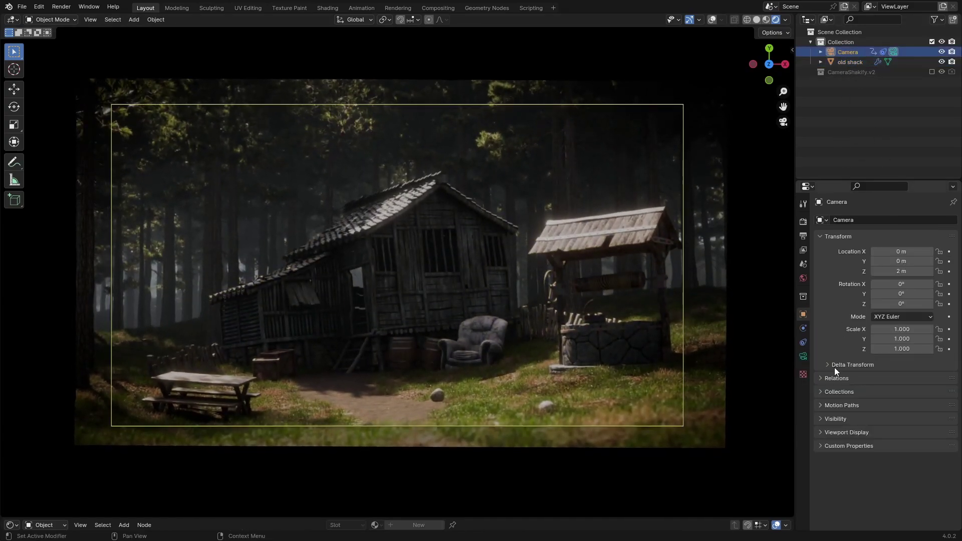
left_click(804, 357)
left_click(847, 391)
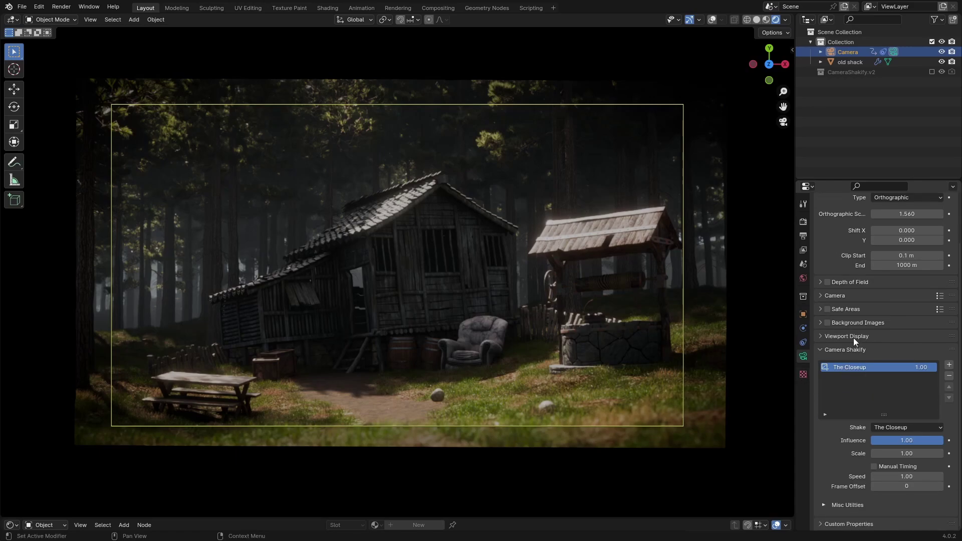
scroll(873, 381, "down", 3)
left_click_drag(912, 409, 904, 423)
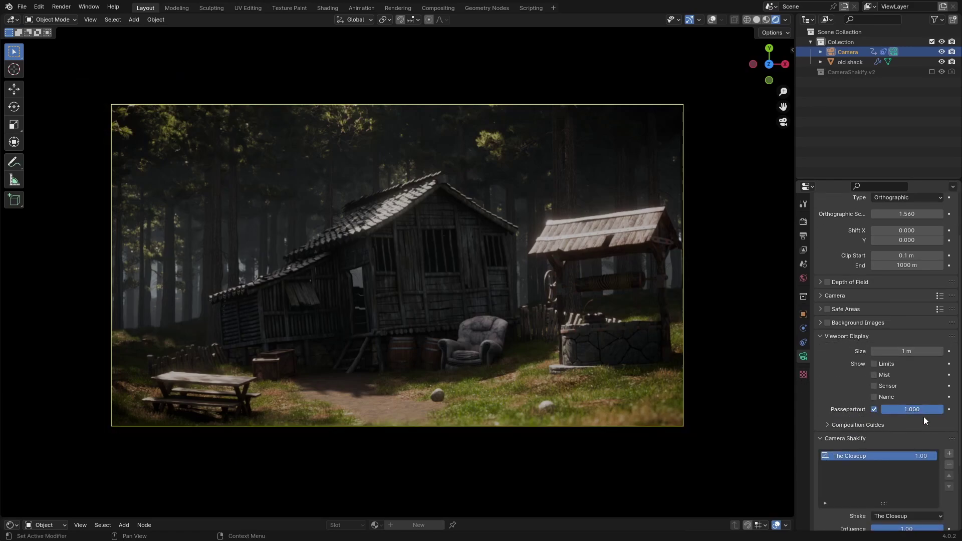
left_click(735, 195)
key("space")
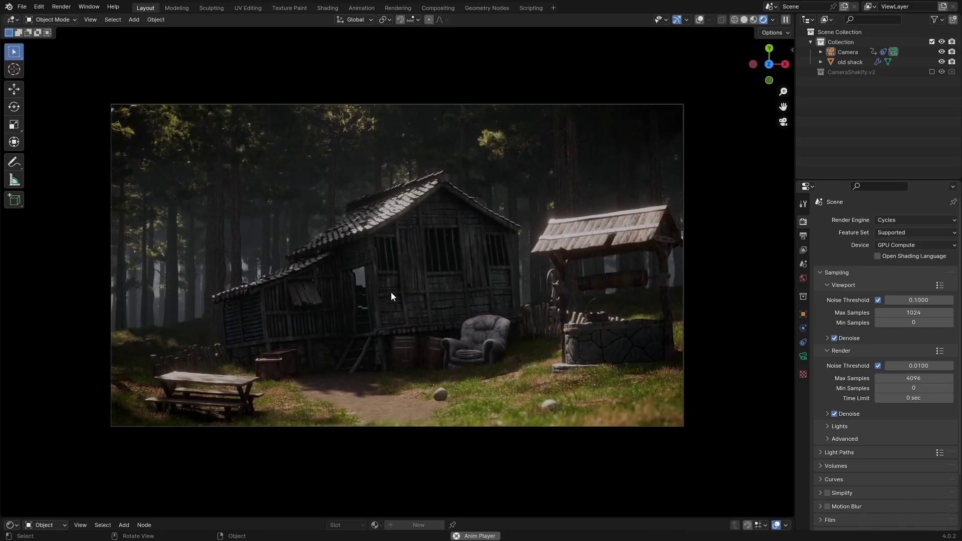
- Show a Timeline and keyframe the camera's orthographic scale of 1.560 at frame 0
left_click(853, 52)
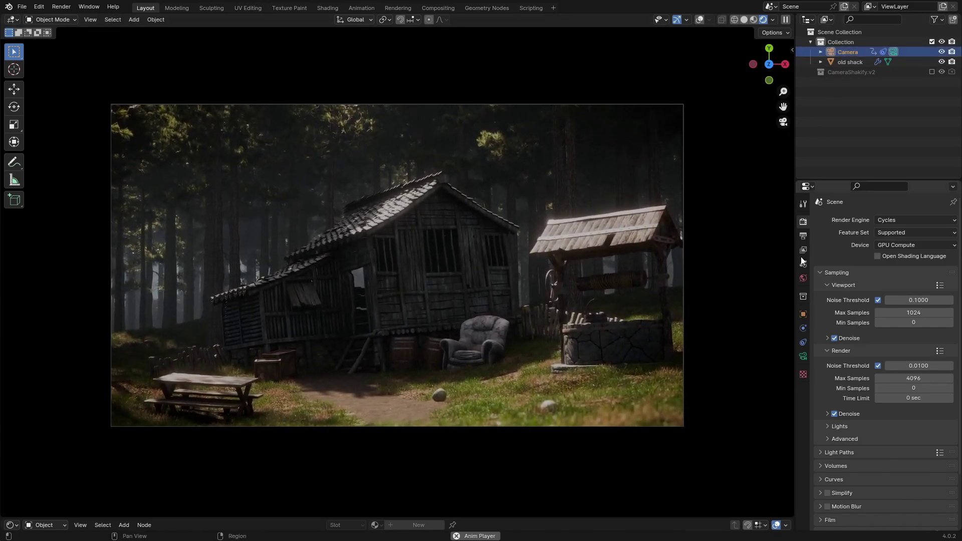
left_click(803, 356)
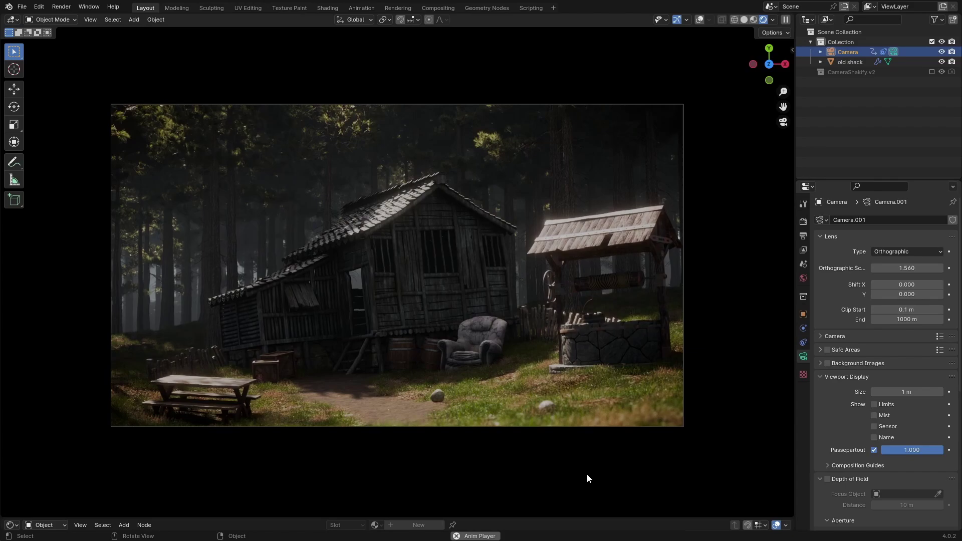
left_click(15, 525)
left_click(136, 435)
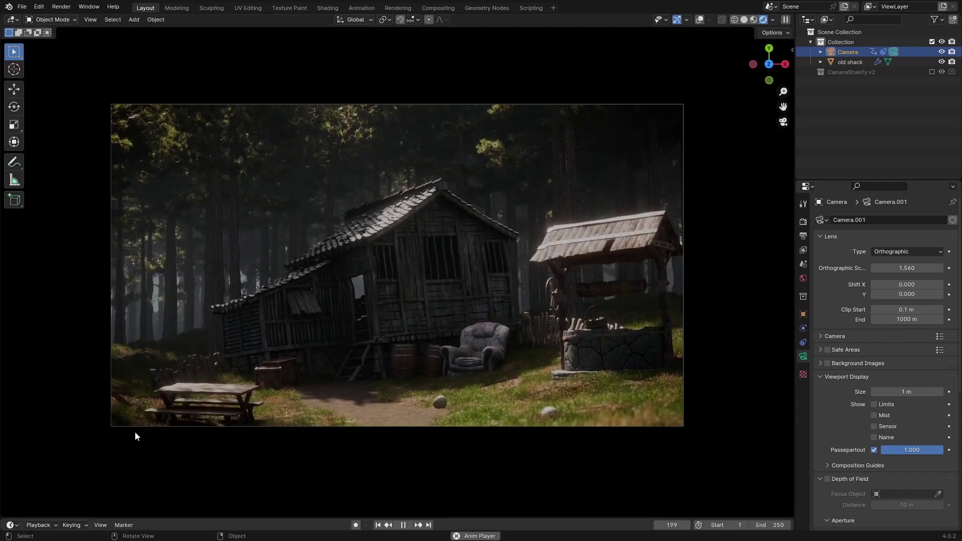
left_click_drag(172, 518, 135, 409)
left_click_drag(54, 434, 25, 441)
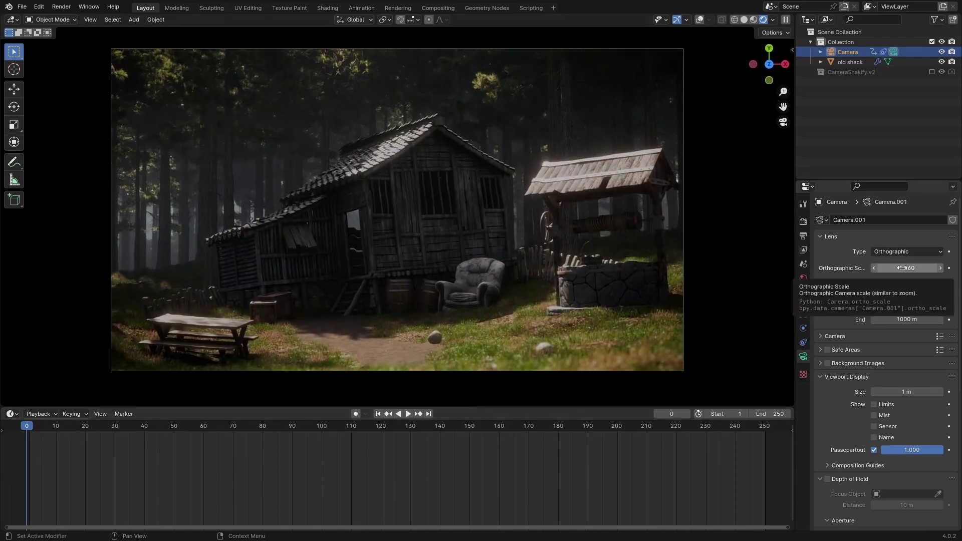
key("i")
- Keyframe orthographic scale 1.230 at frame 120, set the End frame to 120, and preview
key("space")
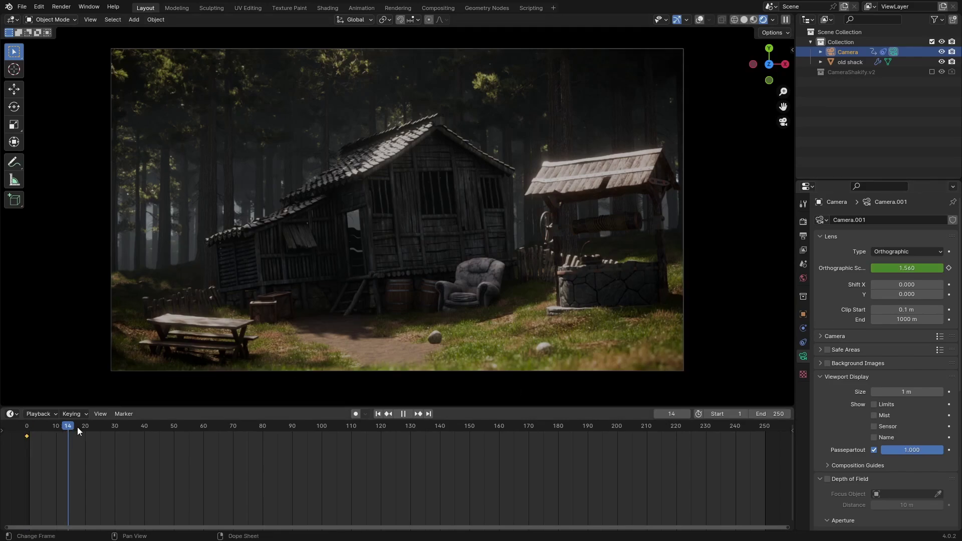
left_click_drag(89, 427, 379, 441)
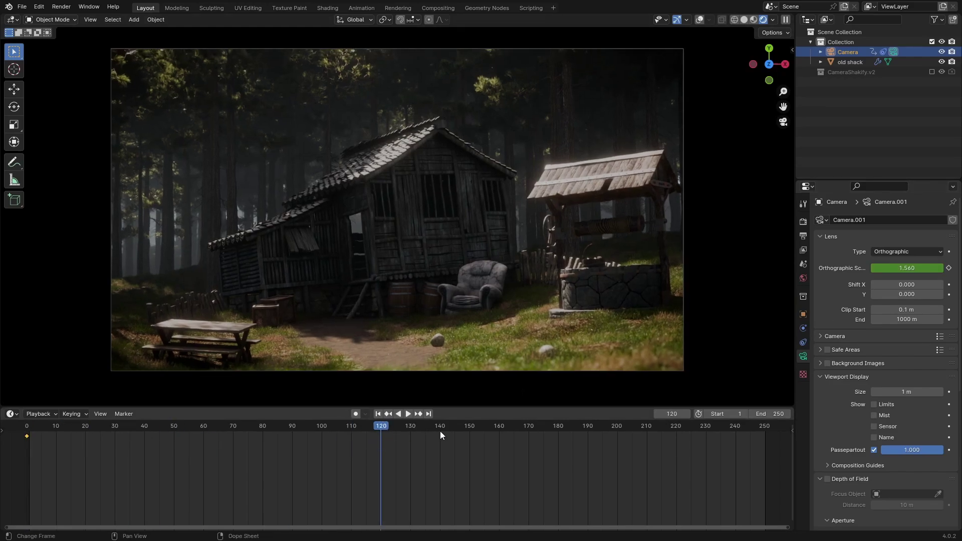
left_click_drag(911, 269, 875, 269)
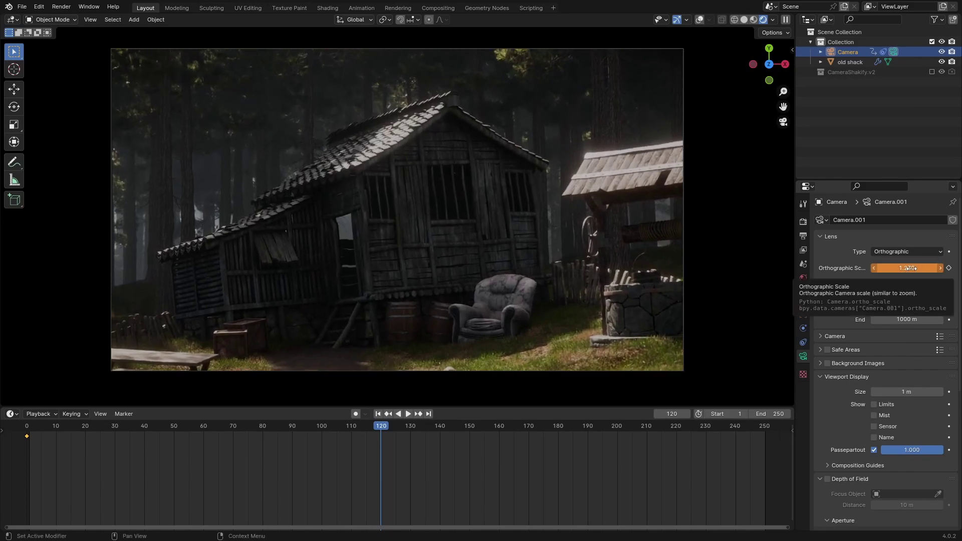
key("i")
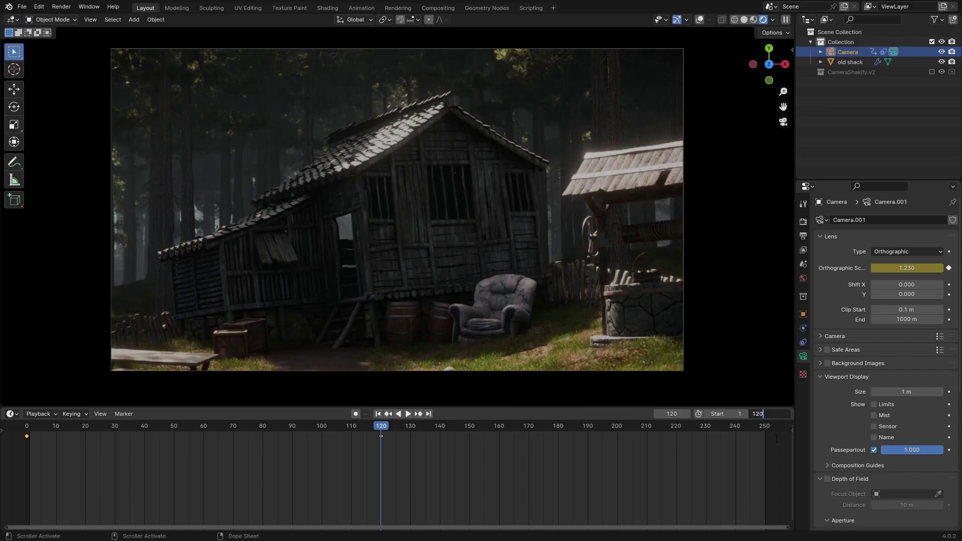
key("Return")
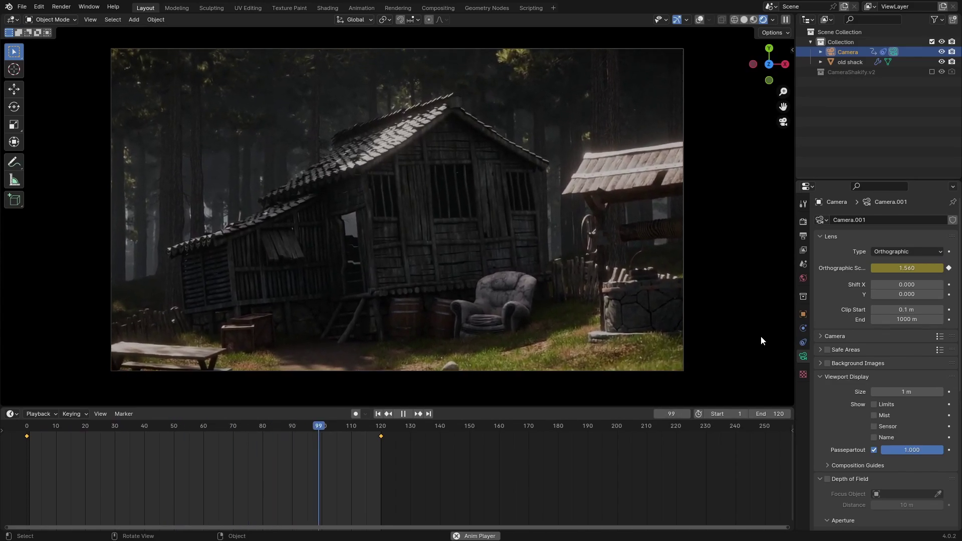
key("space")
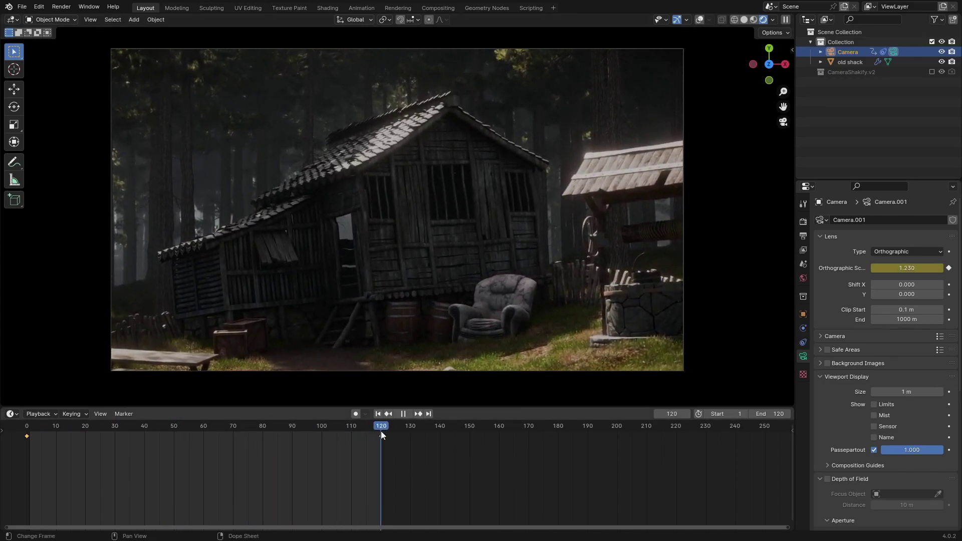
key("space")
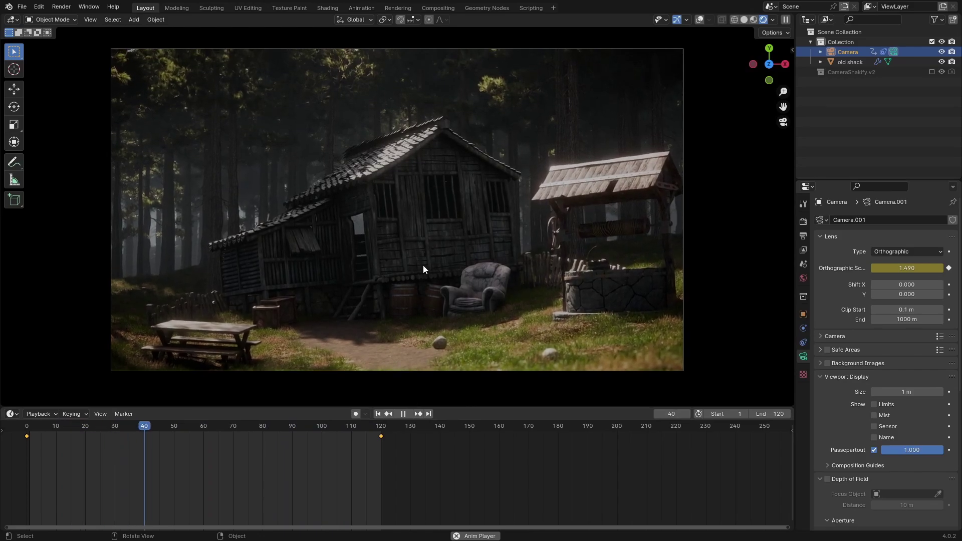
left_click(434, 284)
middle_click_drag(434, 284, 495, 329)
key("Escape")
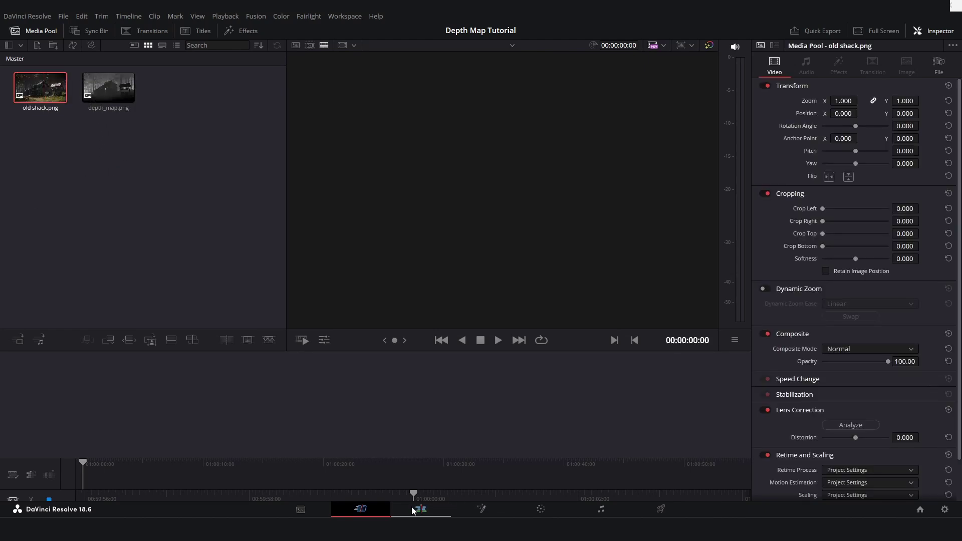
- On the Edit page, drag old shack.png from the Media Pool into the timeline
left_click(412, 510)
left_click_drag(157, 85, 411, 419)
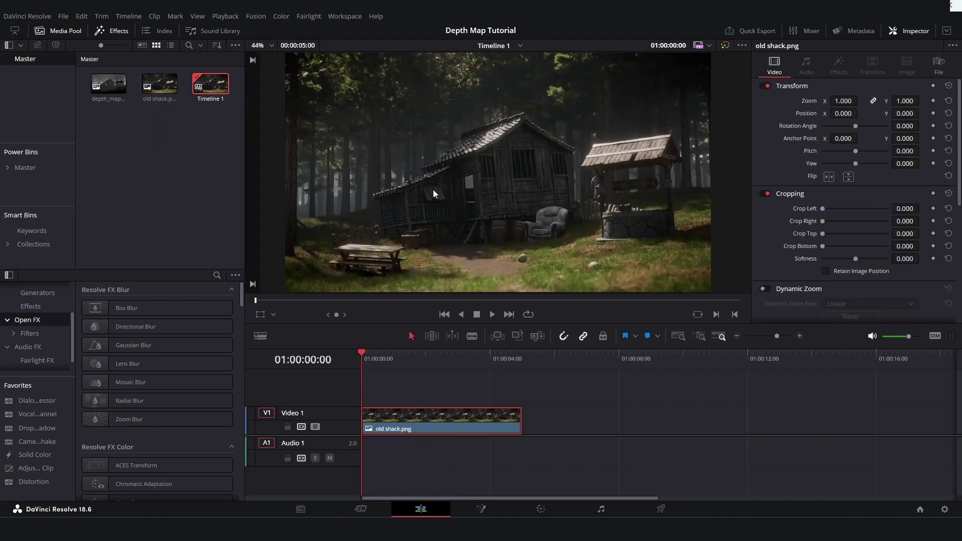
- On the Fusion page, add a Displace node via the 'displace' tool search and insert it between MediaIn1 and MediaOut1
left_click(480, 511)
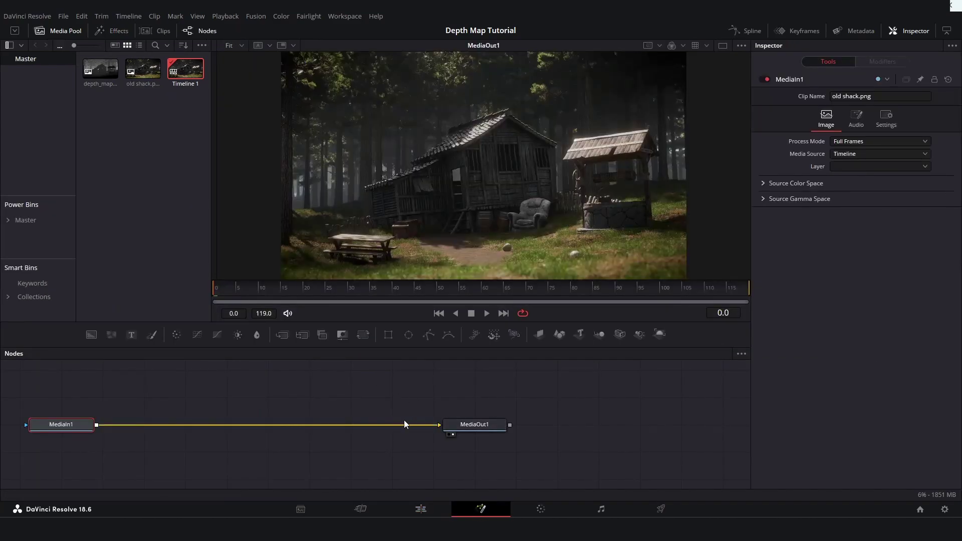
left_click(292, 405)
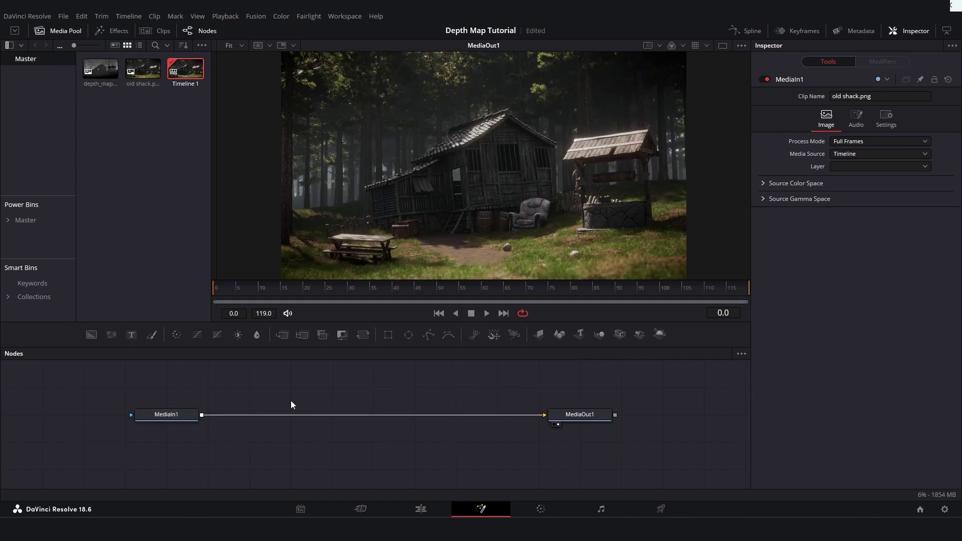
key("shift+space")
type("displ")
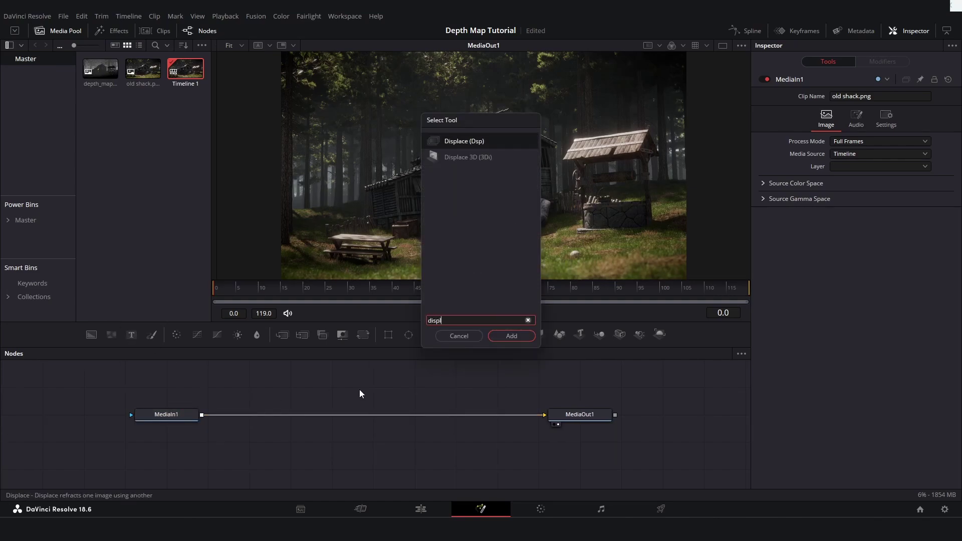
type("a")
key("Return")
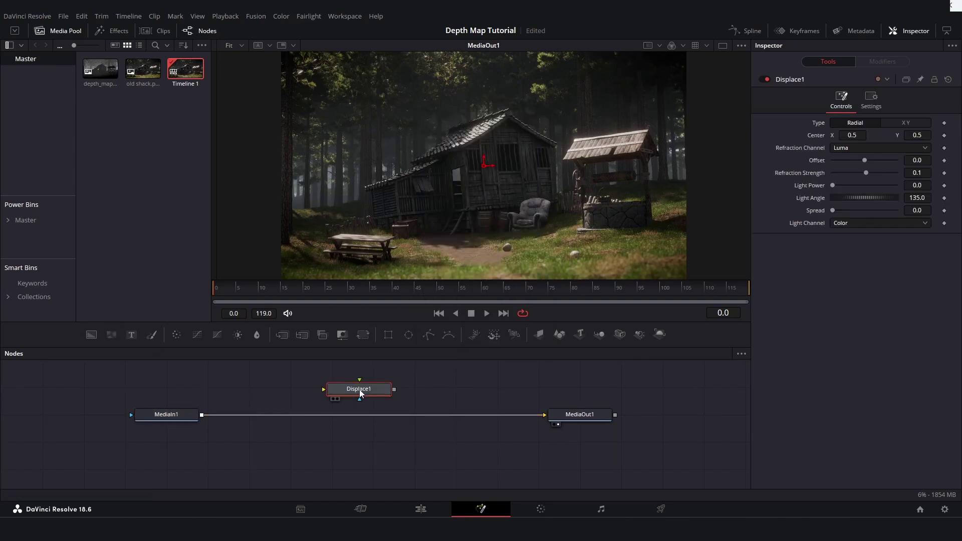
left_click_drag(359, 394, 314, 426)
- Bring depth_map.png in as MediaIn2 feeding Displace1, then shift the displacement Center in the viewer
left_click(307, 398)
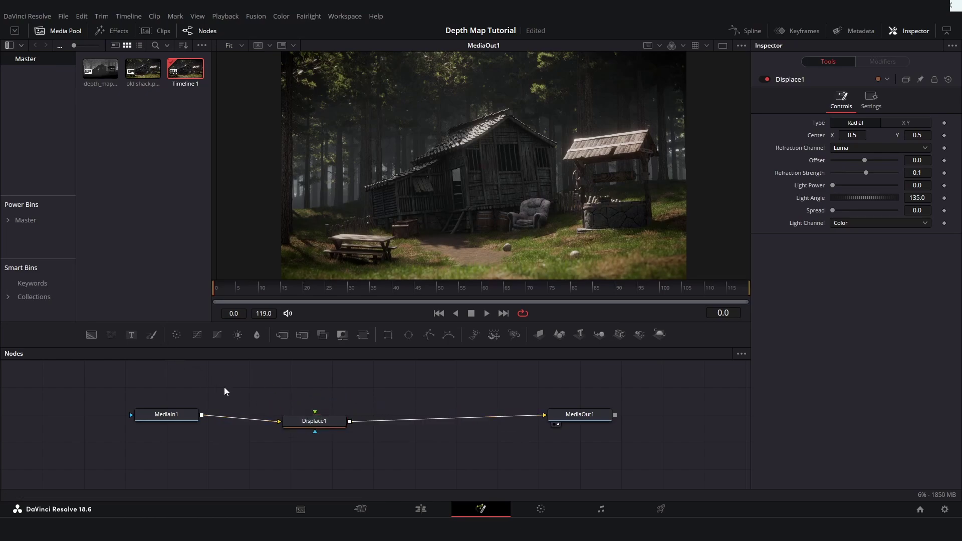
left_click_drag(97, 75, 323, 417)
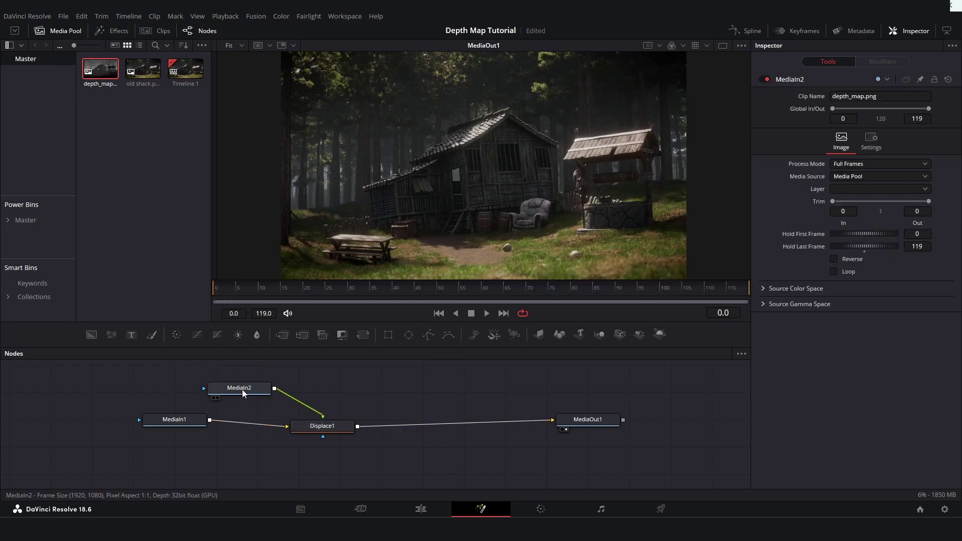
left_click_drag(240, 389, 231, 385)
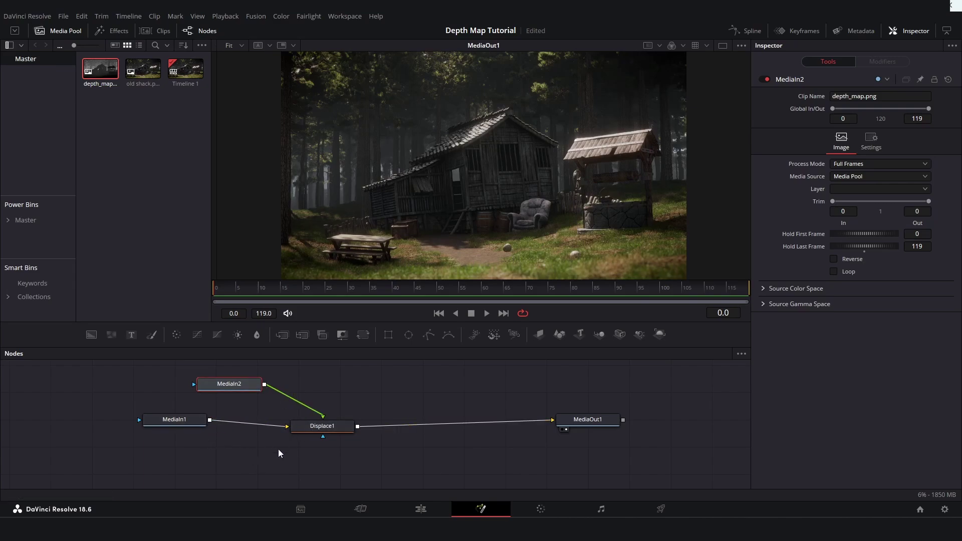
left_click_drag(343, 427, 343, 426)
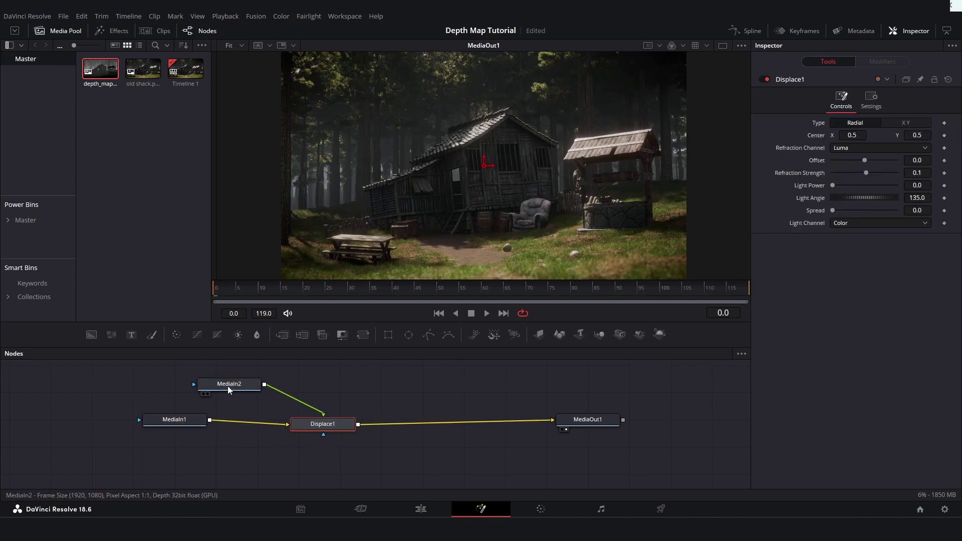
left_click_drag(228, 391, 176, 392)
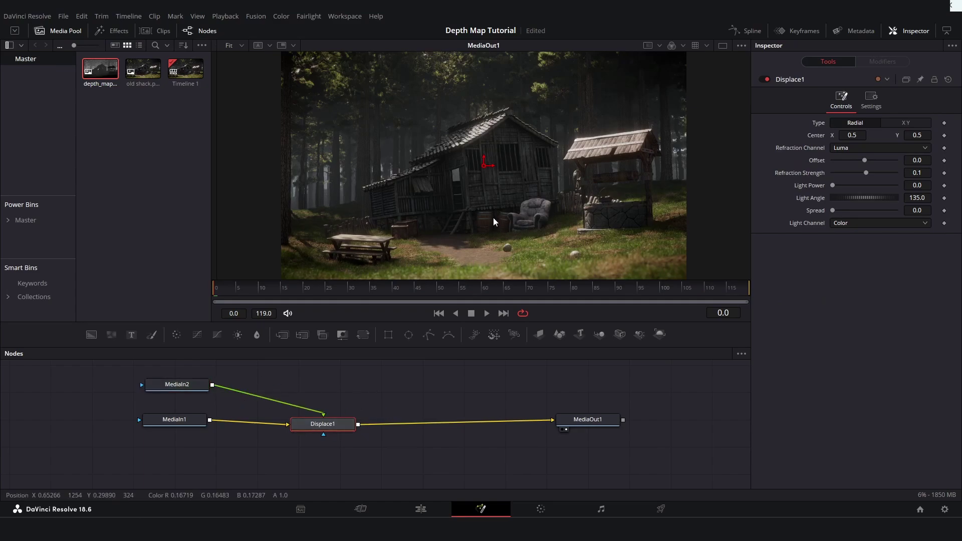
left_click_drag(488, 161, 320, 252)
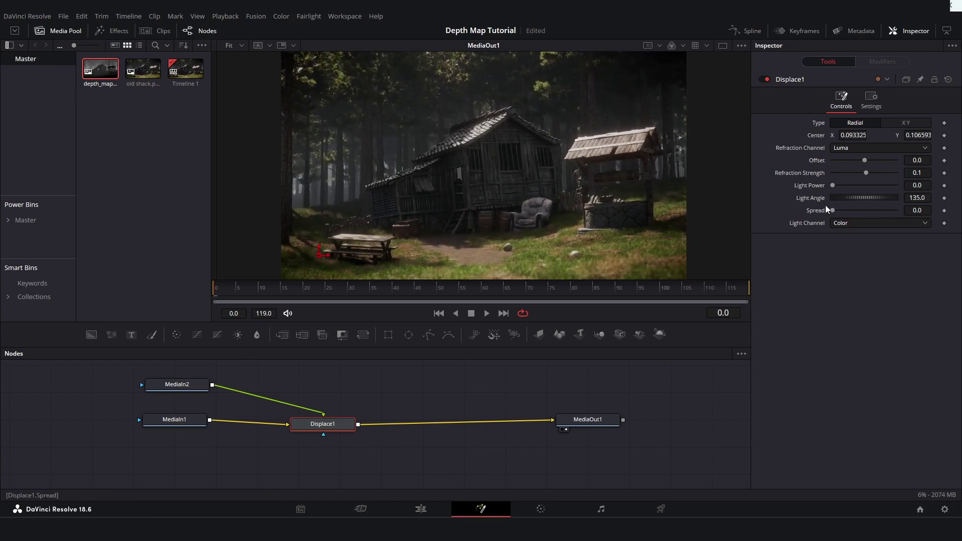
- Set Displace1's Spread to 3.0 and place the Center crosshair on the picnic table
left_click_drag(833, 211, 875, 212)
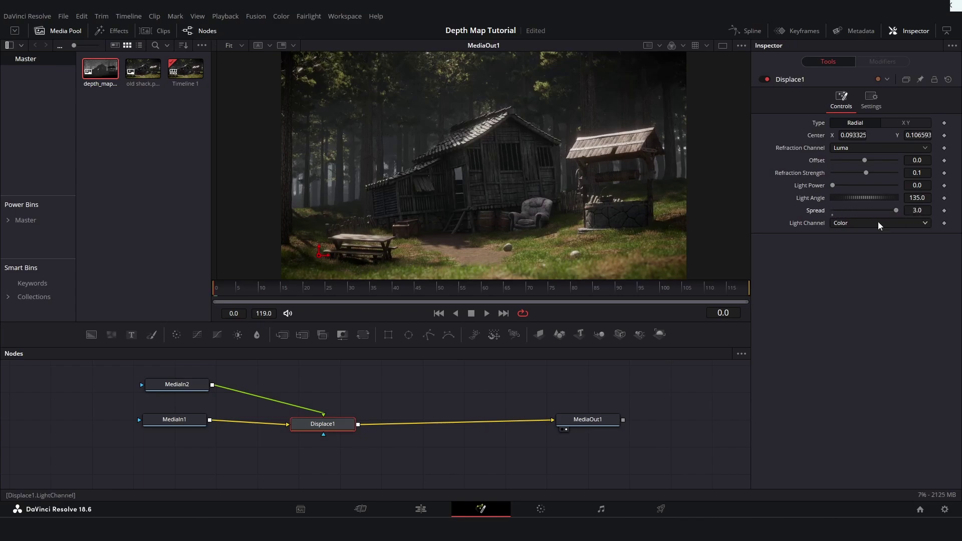
left_click_drag(319, 256, 602, 98)
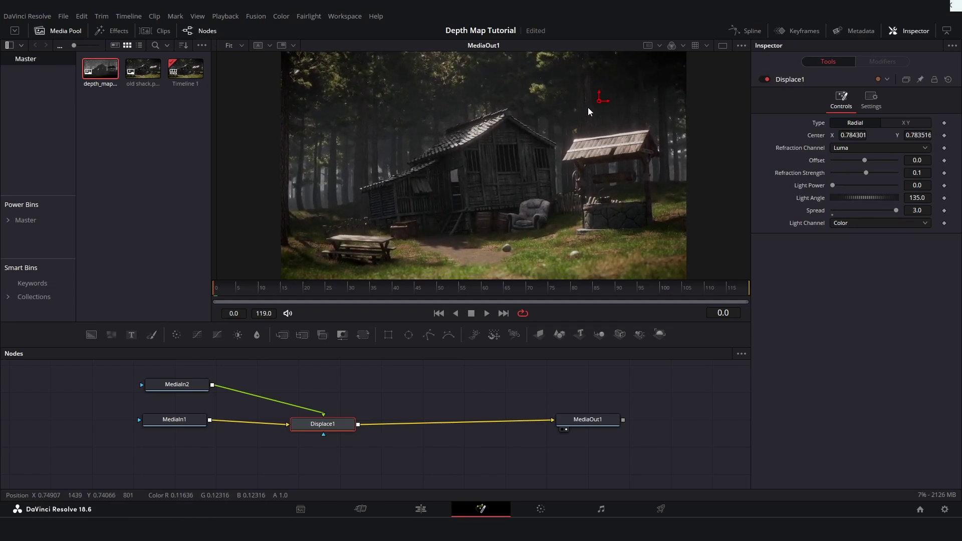
left_click_drag(604, 144, 564, 170)
- Switch to the Edit page and scrub Timeline 1 to preview the displaced old shack.png clip
left_click(421, 509)
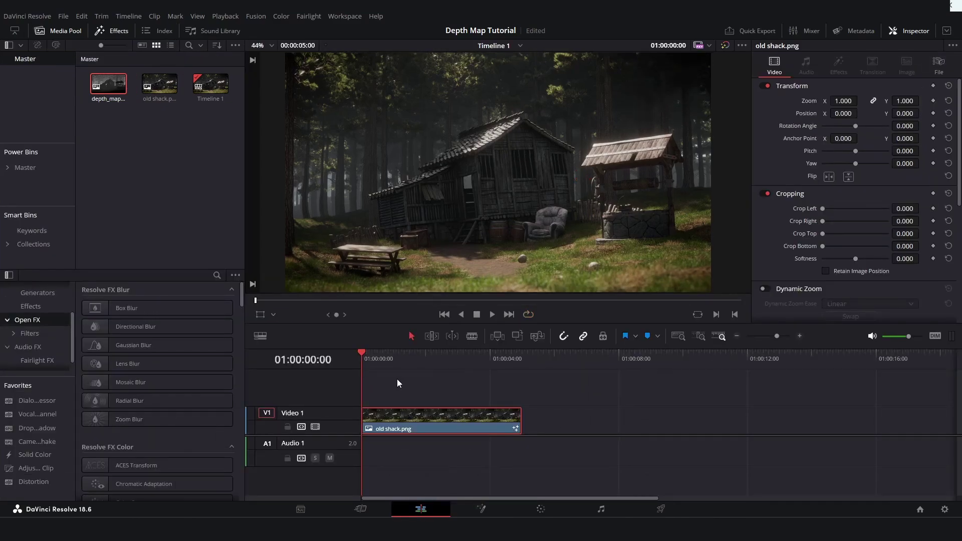
mouse_move(377, 362)
left_mouse_down()
mouse_move(520, 360)
mouse_move(368, 359)
left_mouse_up()
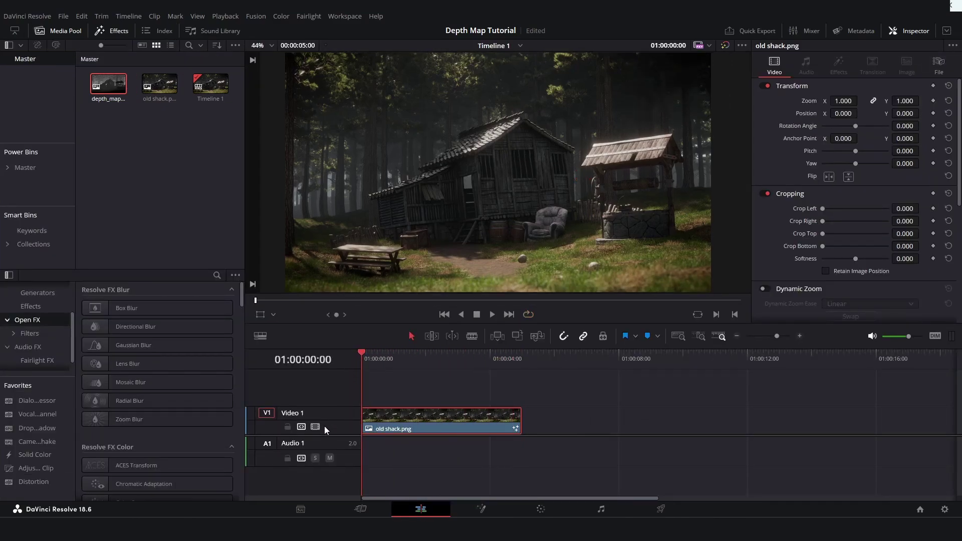